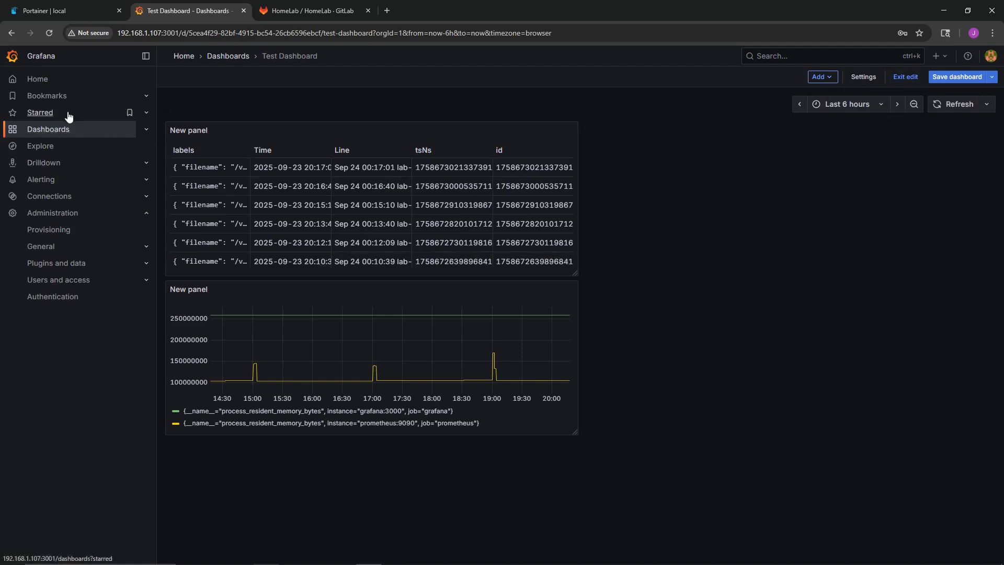
- Edit the log table panel on the Test Dashboard and set its title to "Host Logs"
{"action": "left_click", "coordinate": [572, 131]}
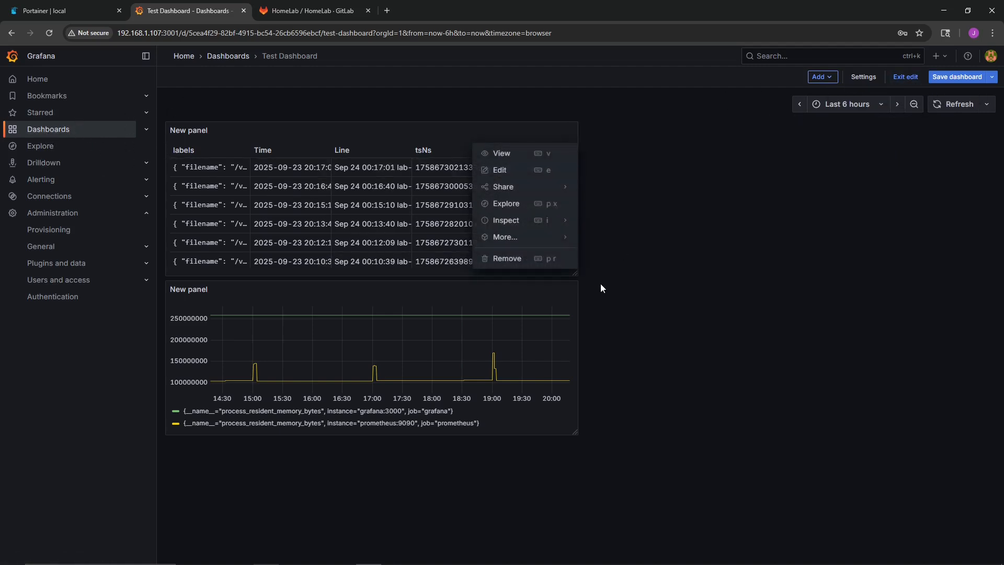
{"action": "left_click", "coordinate": [515, 174]}
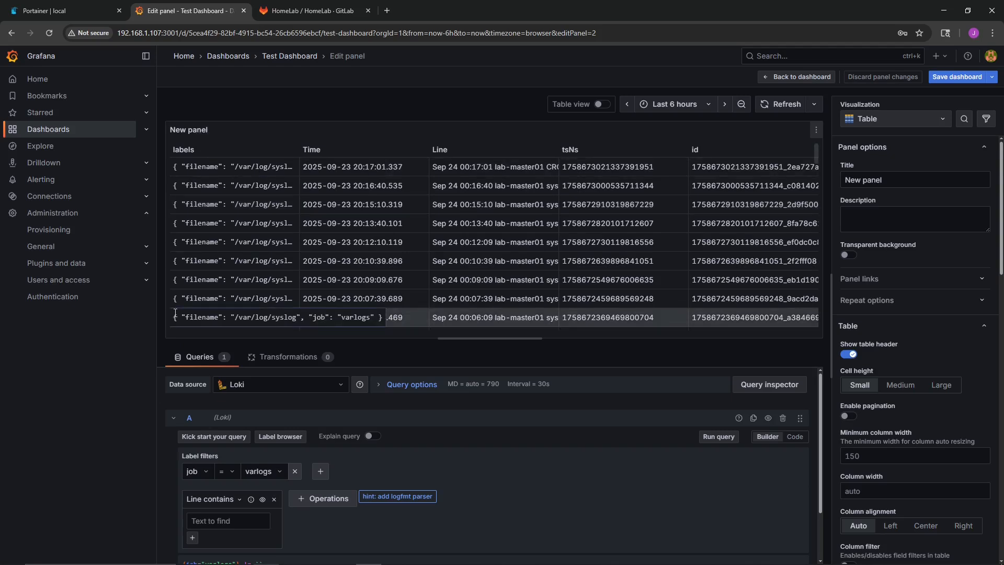
{"action": "left_click", "coordinate": [889, 180]}
{"action": "key", "text": "ctrl+a"}
{"action": "type", "text": "S"}
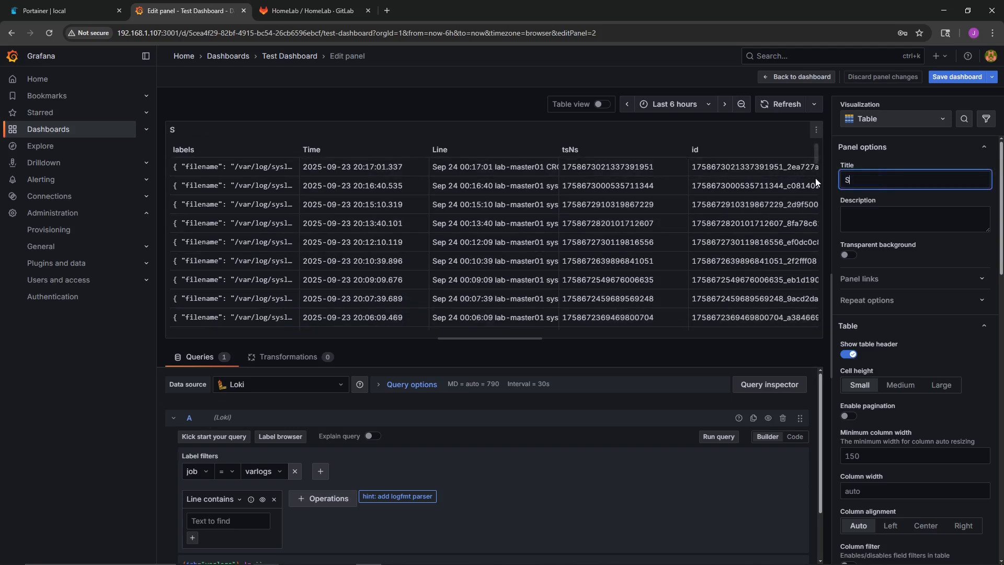
{"action": "type", "text": "erver"}
{"action": "key", "text": "ctrl+a"}
{"action": "type", "text": "Host Logs"}
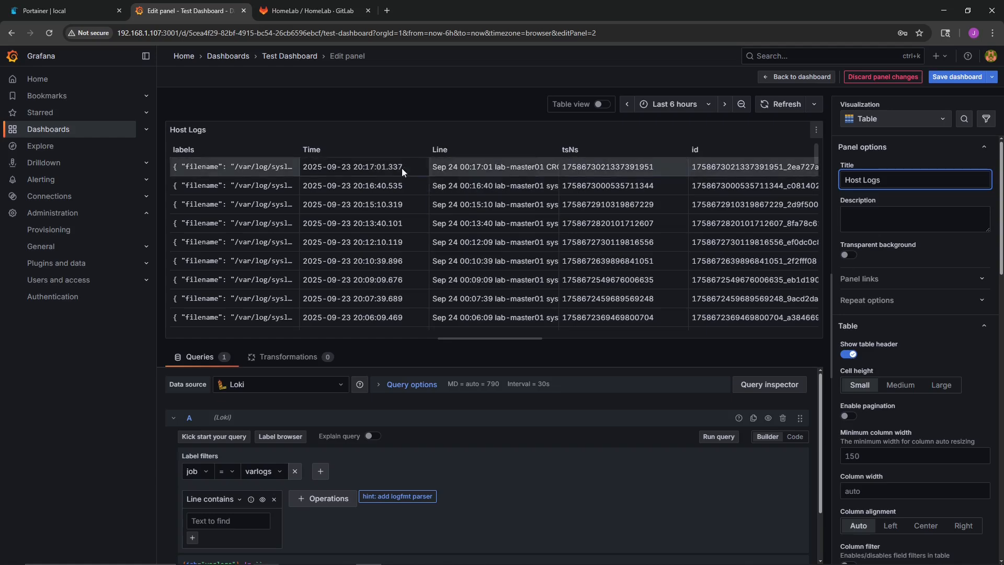
- Browse the log rows, try the Large and Medium cell heights, and return the table to Small
{"action": "scroll", "coordinate": [293, 209], "scroll_direction": "down", "scroll_amount": 15}
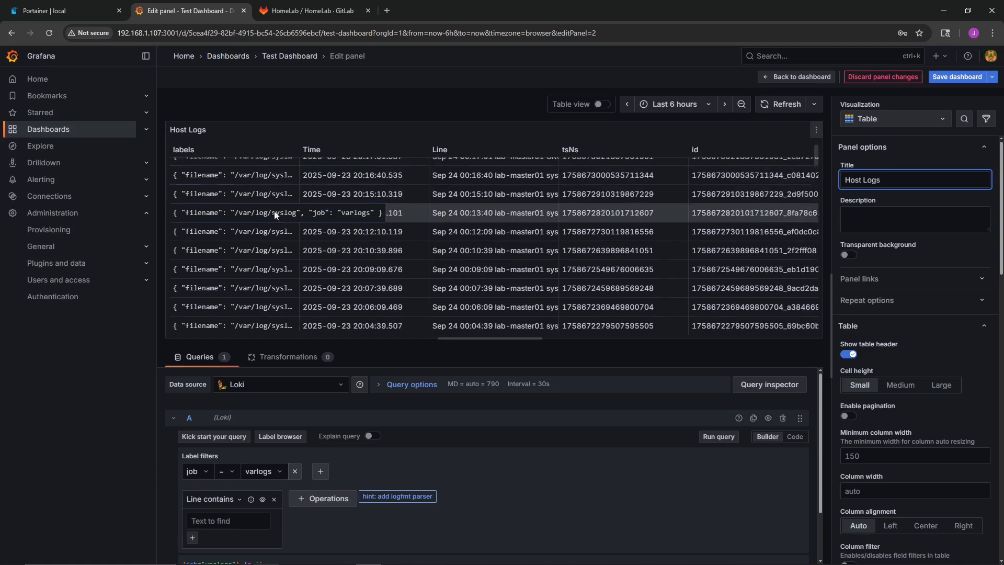
{"action": "scroll", "coordinate": [277, 245], "scroll_direction": "down", "scroll_amount": 2}
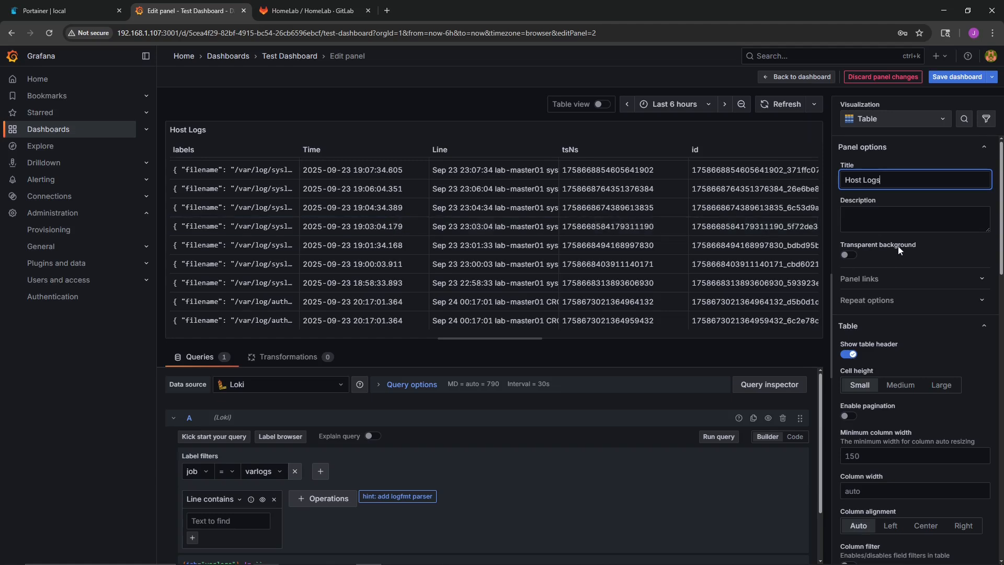
{"action": "scroll", "coordinate": [898, 247], "scroll_direction": "down", "scroll_amount": 5}
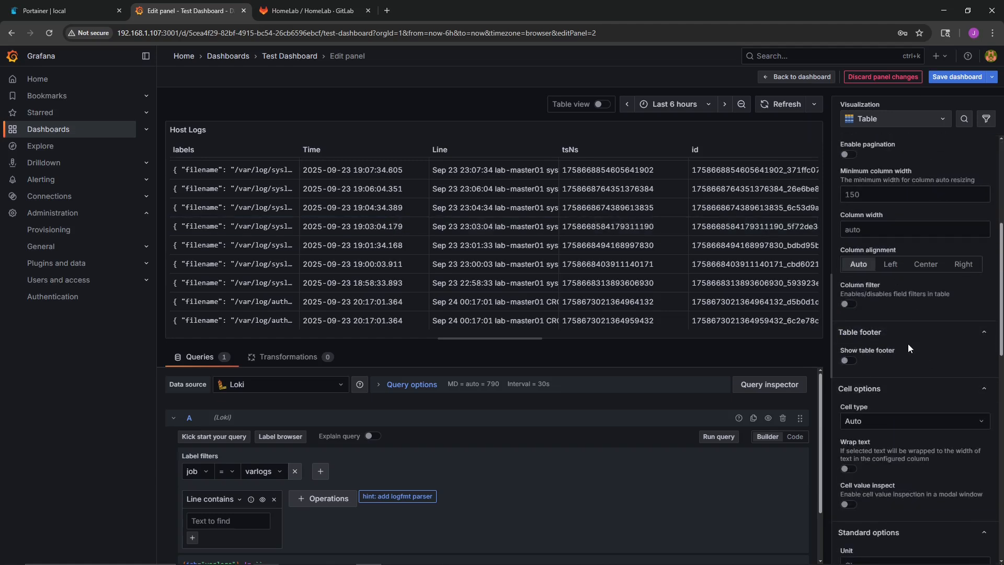
{"action": "scroll", "coordinate": [883, 268], "scroll_direction": "up", "scroll_amount": 5}
{"action": "left_click", "coordinate": [935, 384]}
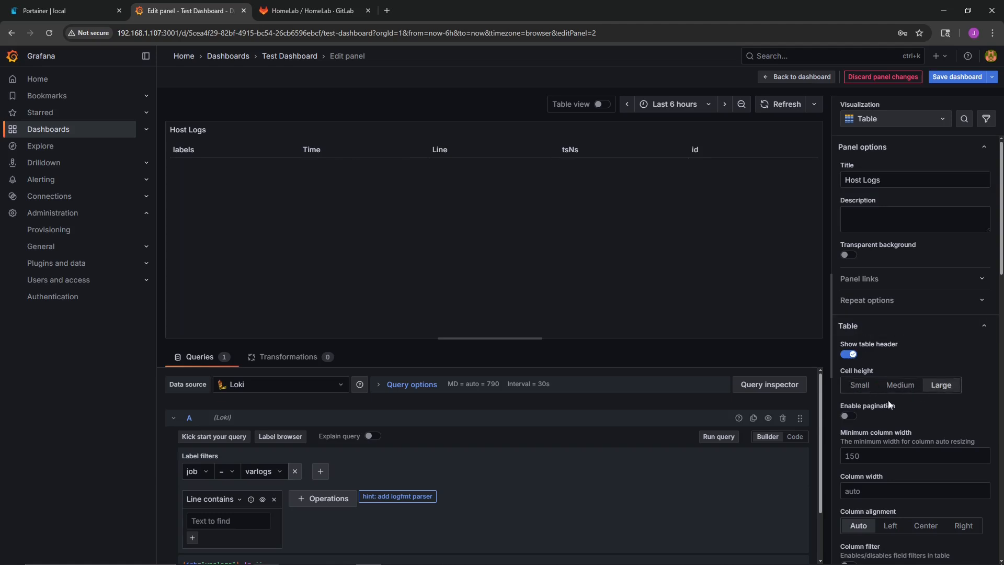
{"action": "left_click", "coordinate": [897, 384]}
{"action": "left_click", "coordinate": [868, 388]}
- Enable pagination for the Host Logs table and look through the remaining panel options
{"action": "scroll", "coordinate": [897, 413], "scroll_direction": "down", "scroll_amount": 3}
{"action": "left_click", "coordinate": [848, 259]}
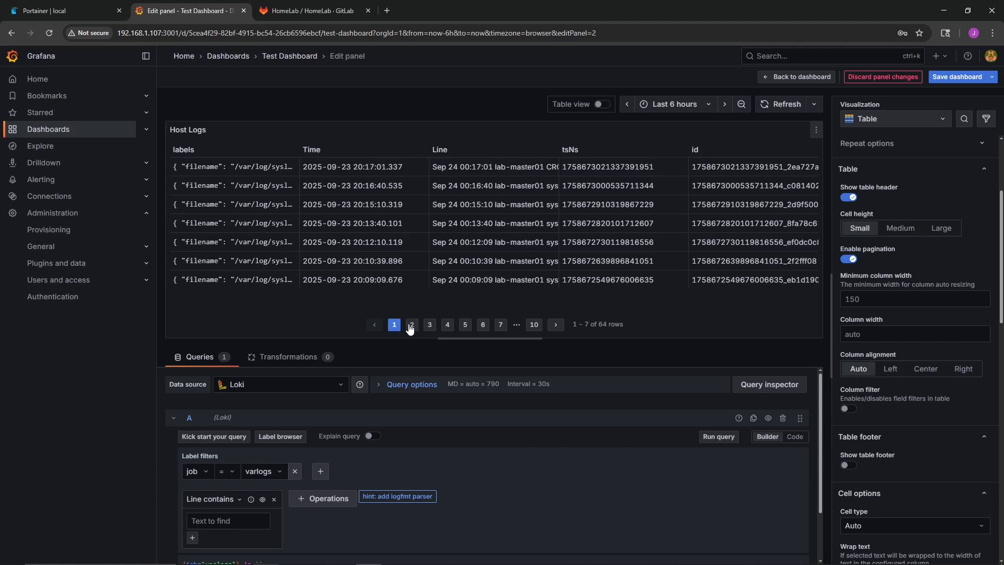
{"action": "scroll", "coordinate": [841, 478], "scroll_direction": "down", "scroll_amount": 7}
{"action": "scroll", "coordinate": [889, 397], "scroll_direction": "down", "scroll_amount": 6}
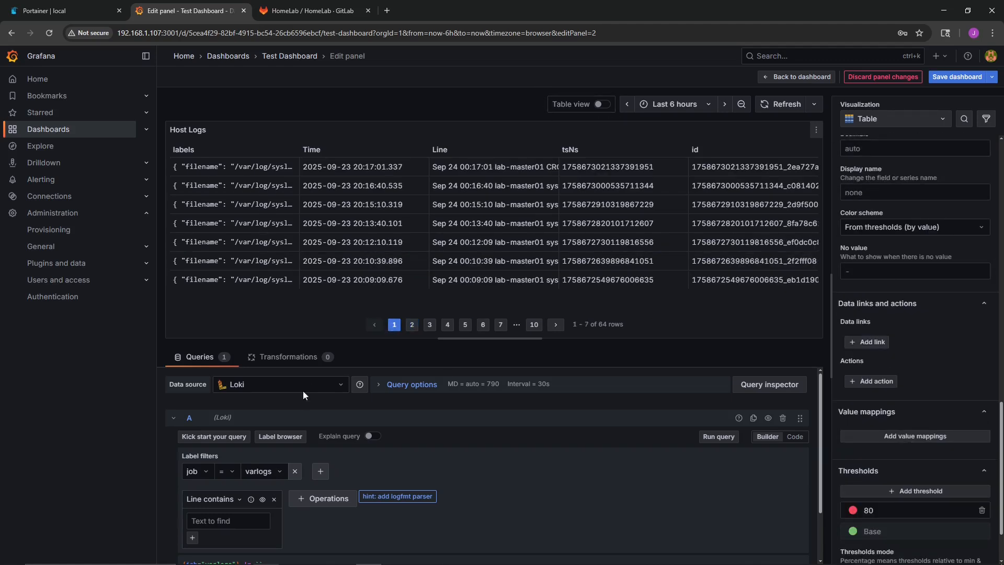
{"action": "scroll", "coordinate": [302, 390], "scroll_direction": "down", "scroll_amount": 2}
{"action": "scroll", "coordinate": [313, 419], "scroll_direction": "up", "scroll_amount": 2}
- Add a filename label filter to the Loki query, view its selectable values, and return to the dashboard
{"action": "left_click", "coordinate": [321, 472]}
{"action": "left_click", "coordinate": [340, 473]}
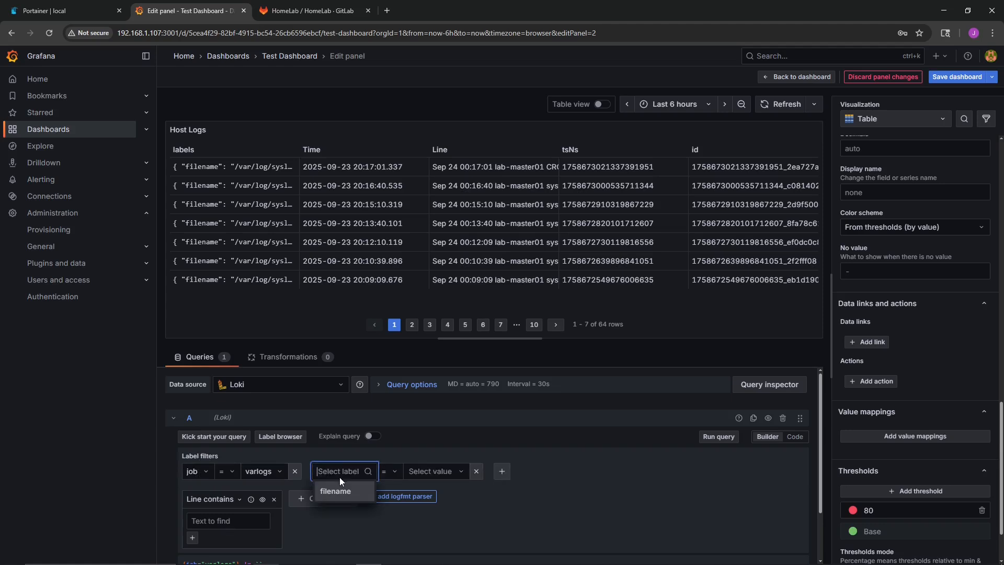
{"action": "left_click", "coordinate": [339, 498]}
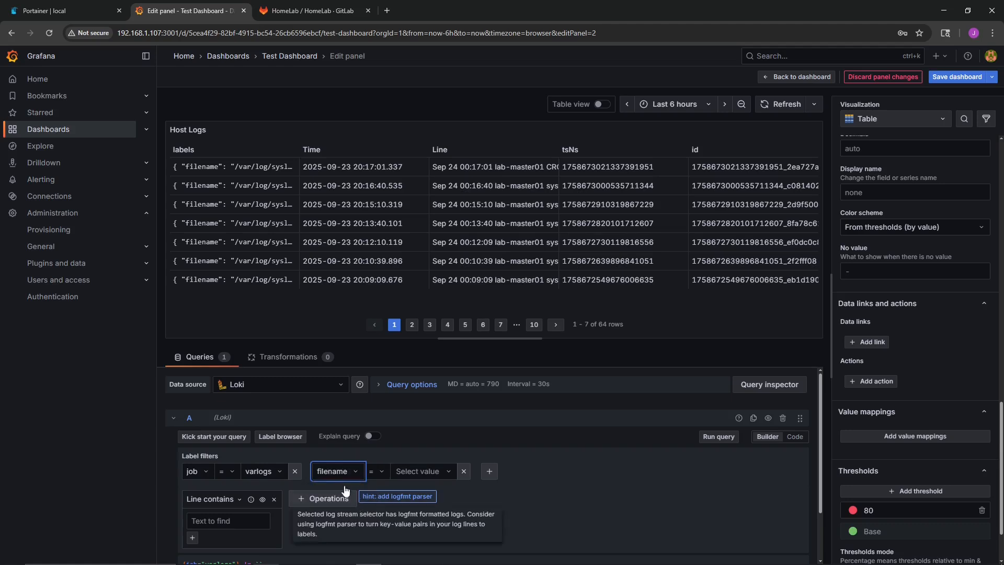
{"action": "left_click", "coordinate": [421, 473]}
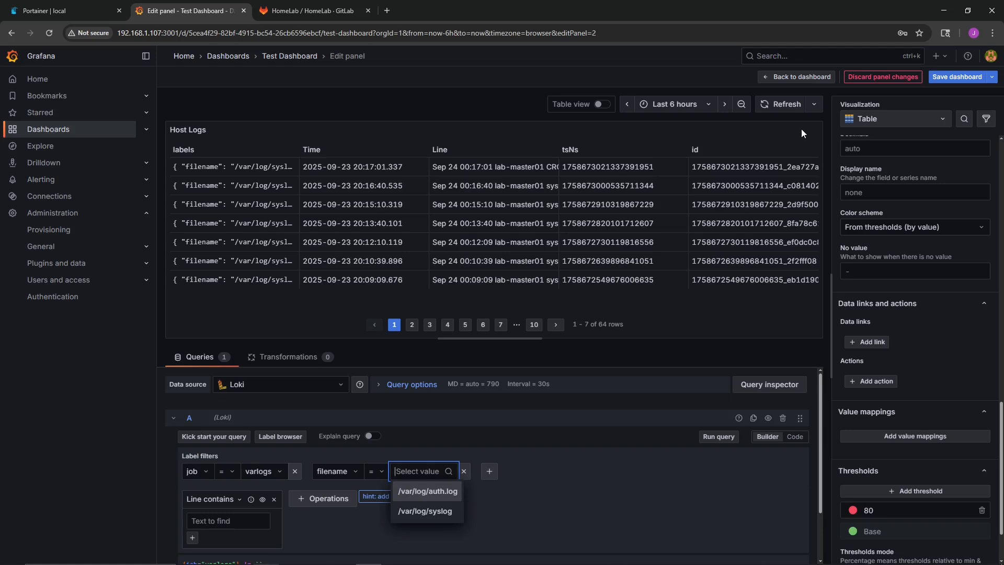
{"action": "left_click", "coordinate": [799, 77]}
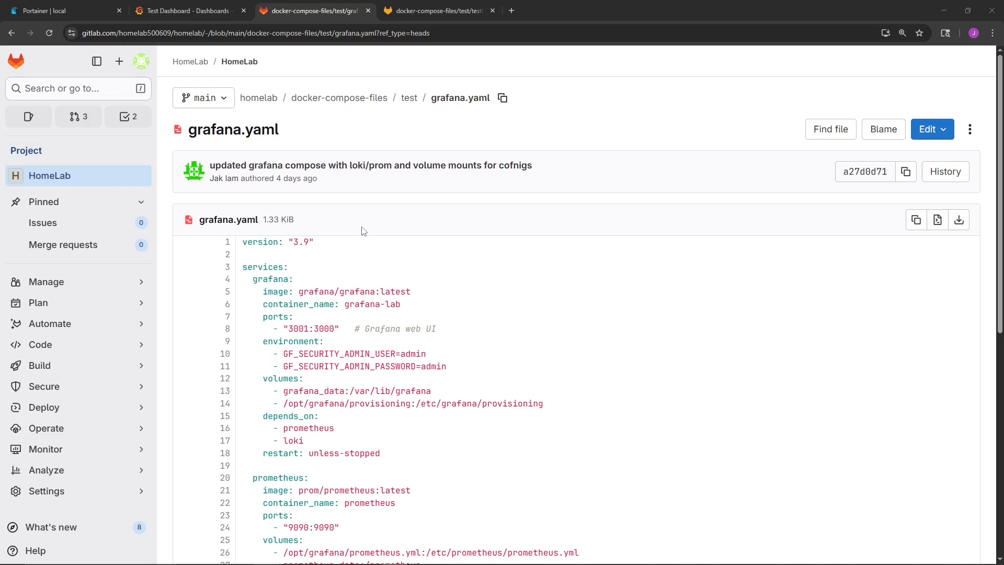
- Look over the grafana.yaml compose file in GitLab and check the stacks list in Portainer
{"action": "scroll", "coordinate": [363, 231], "scroll_direction": "down", "scroll_amount": 1}
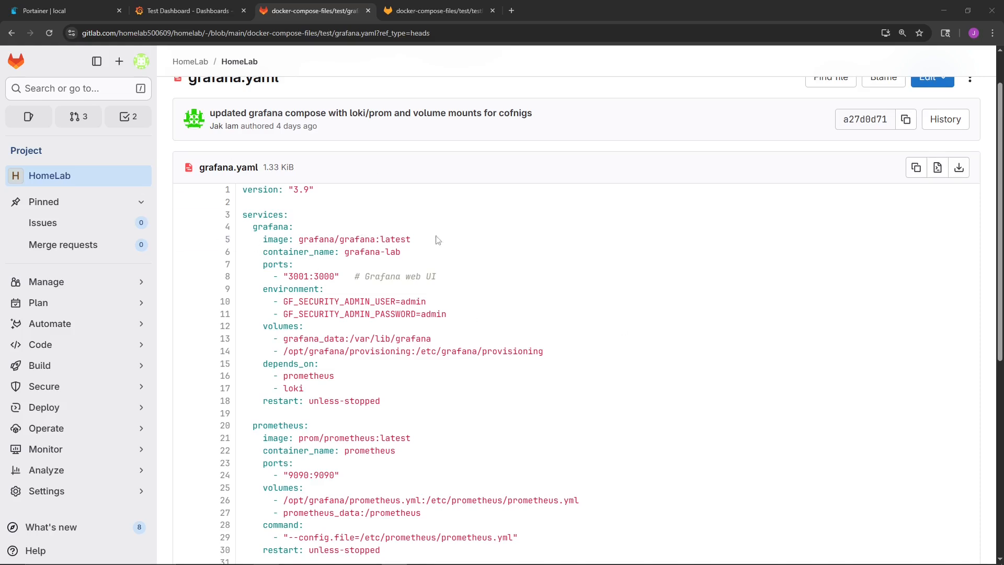
{"action": "left_click", "coordinate": [47, 9]}
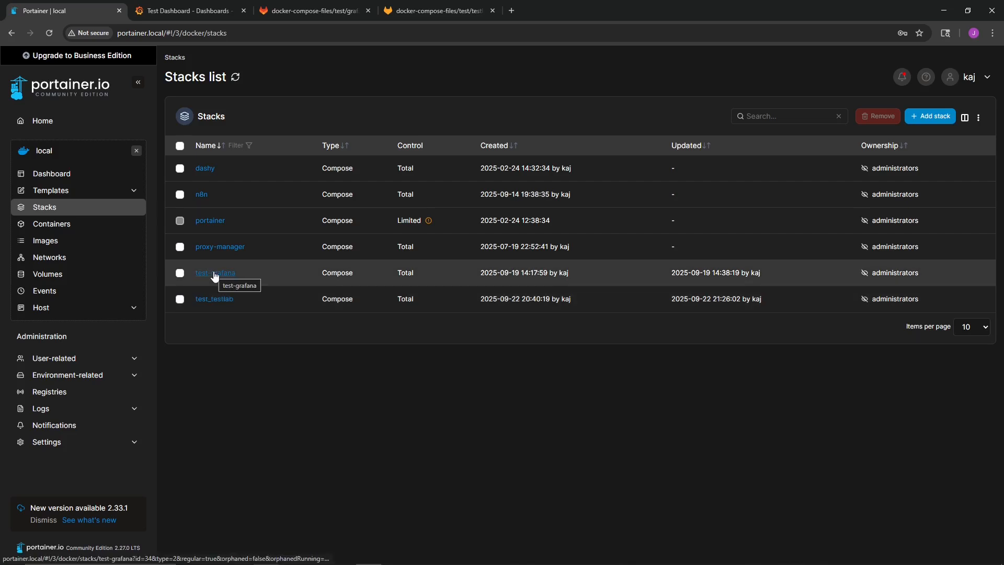
{"action": "left_click", "coordinate": [312, 10]}
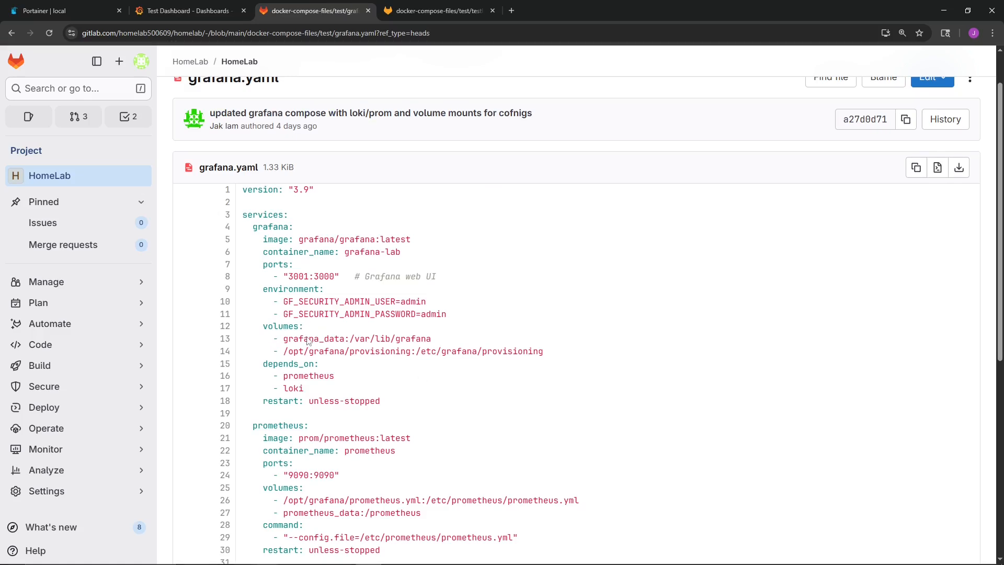
{"action": "scroll", "coordinate": [333, 356], "scroll_direction": "down", "scroll_amount": 2}
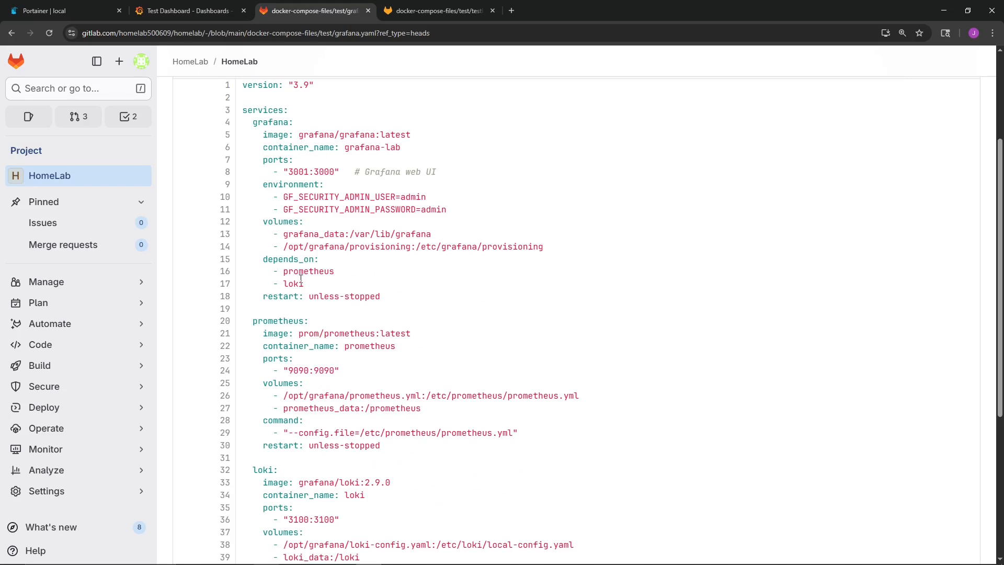
{"action": "scroll", "coordinate": [300, 279], "scroll_direction": "up", "scroll_amount": 3}
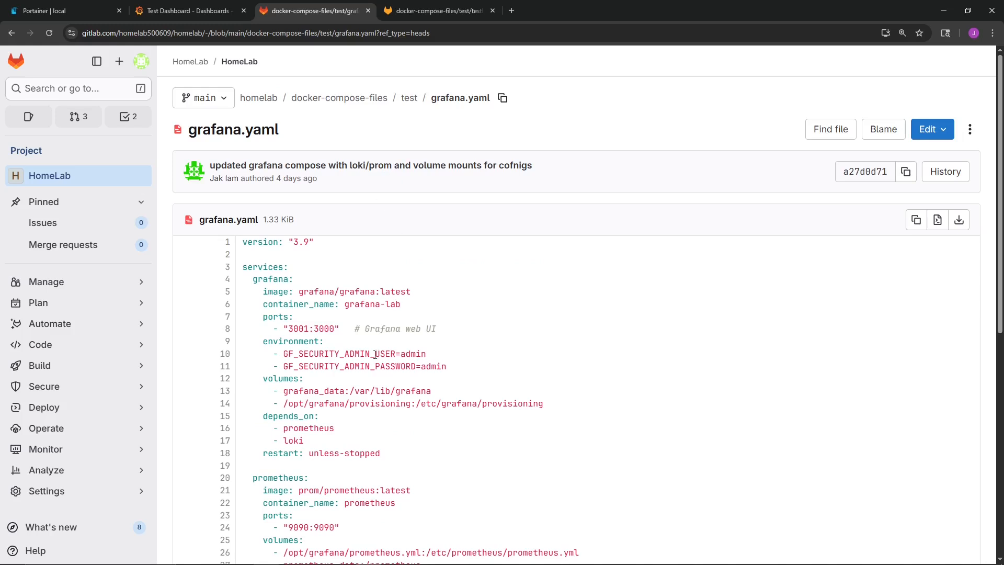
{"action": "scroll", "coordinate": [373, 314], "scroll_direction": "down", "scroll_amount": 2}
{"action": "scroll", "coordinate": [376, 342], "scroll_direction": "down", "scroll_amount": 1}
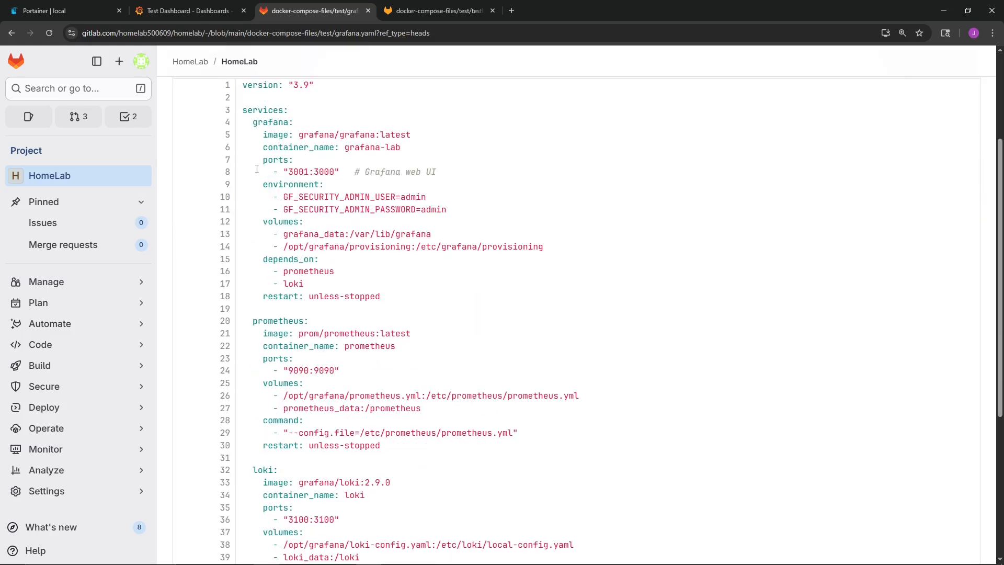
{"action": "scroll", "coordinate": [270, 134], "scroll_direction": "down", "scroll_amount": 3}
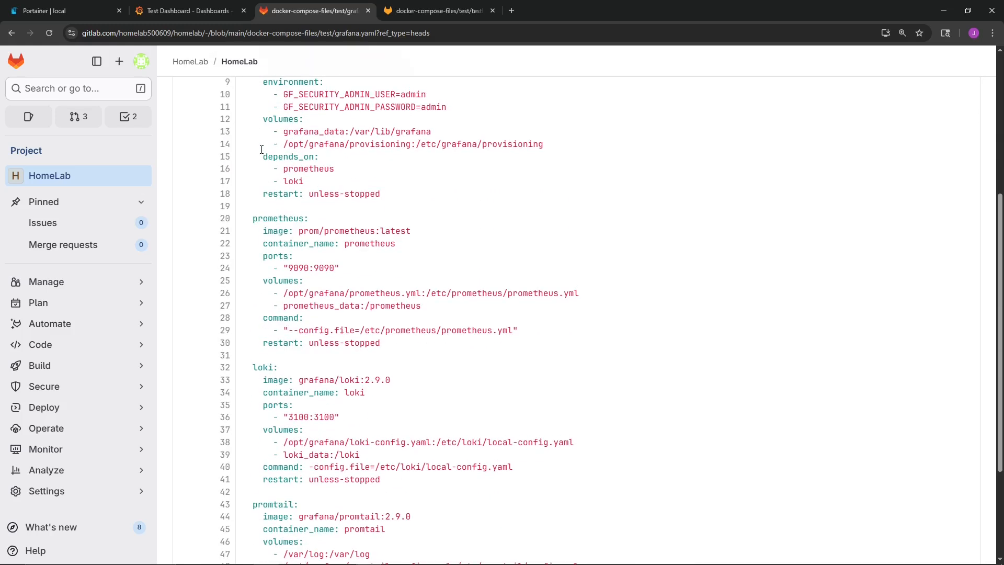
{"action": "scroll", "coordinate": [281, 163], "scroll_direction": "up", "scroll_amount": 4}
- Examine the grafana service's image, container name and web UI port mapping in grafana.yaml
{"action": "left_click_drag", "start_coordinate": [254, 175], "coordinate": [407, 184]}
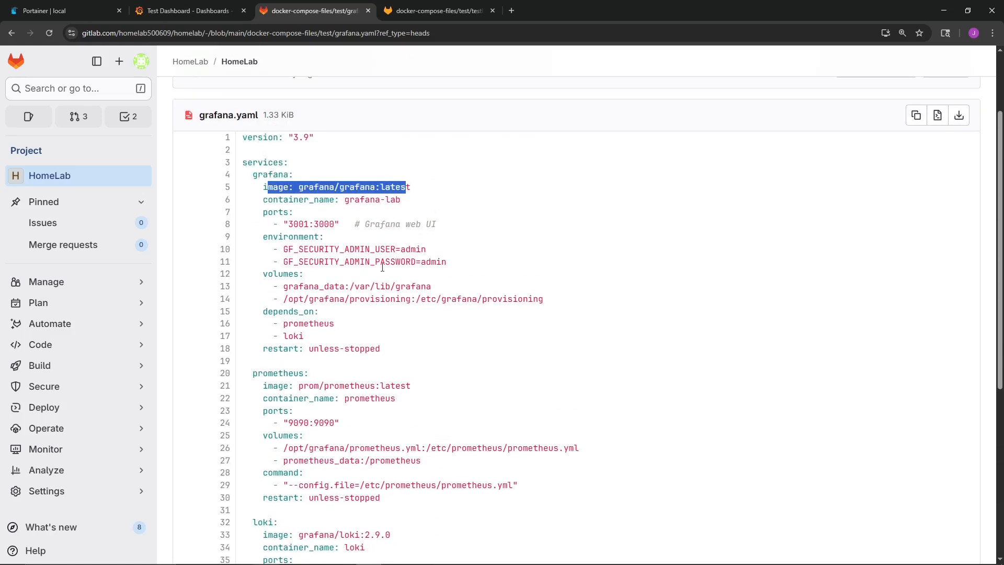
{"action": "triple_click", "coordinate": [408, 199]}
{"action": "scroll", "coordinate": [348, 282], "scroll_direction": "down", "scroll_amount": 1}
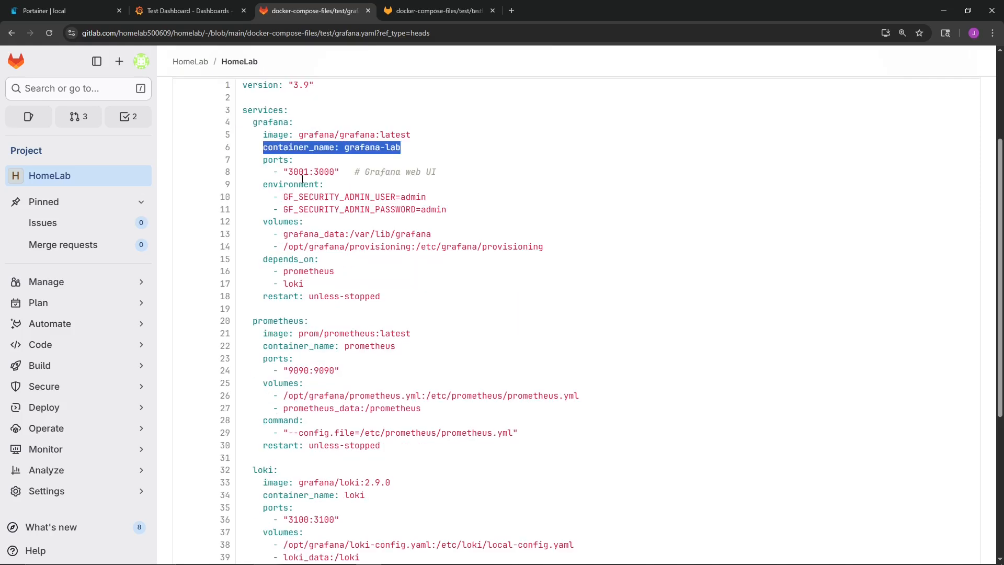
{"action": "left_click_drag", "start_coordinate": [284, 171], "coordinate": [340, 171]}
{"action": "left_click_drag", "start_coordinate": [444, 174], "coordinate": [360, 173]}
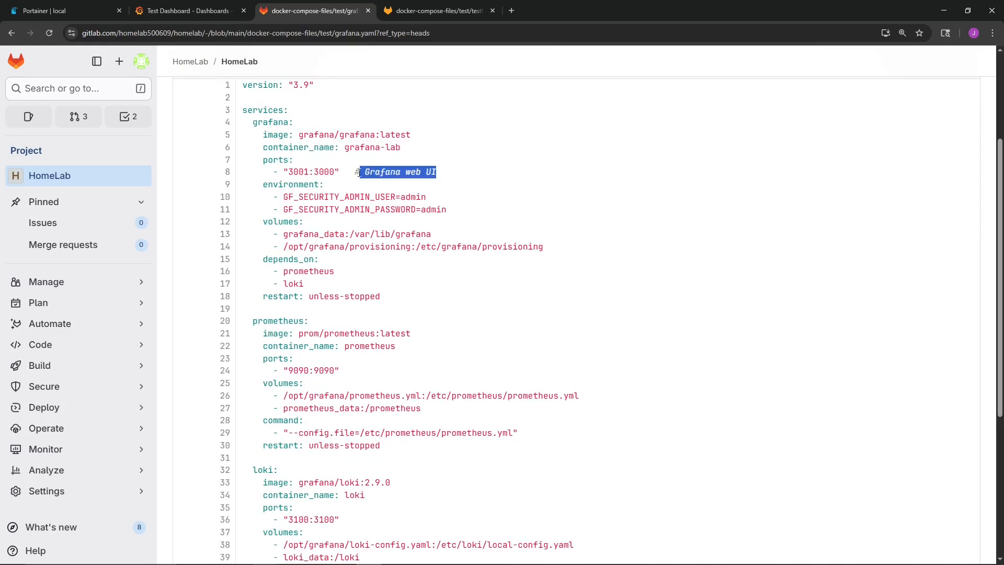
- Examine the grafana service's admin credential variables and its dependency on loki in the compose file
{"action": "left_click_drag", "start_coordinate": [449, 210], "coordinate": [269, 199]}
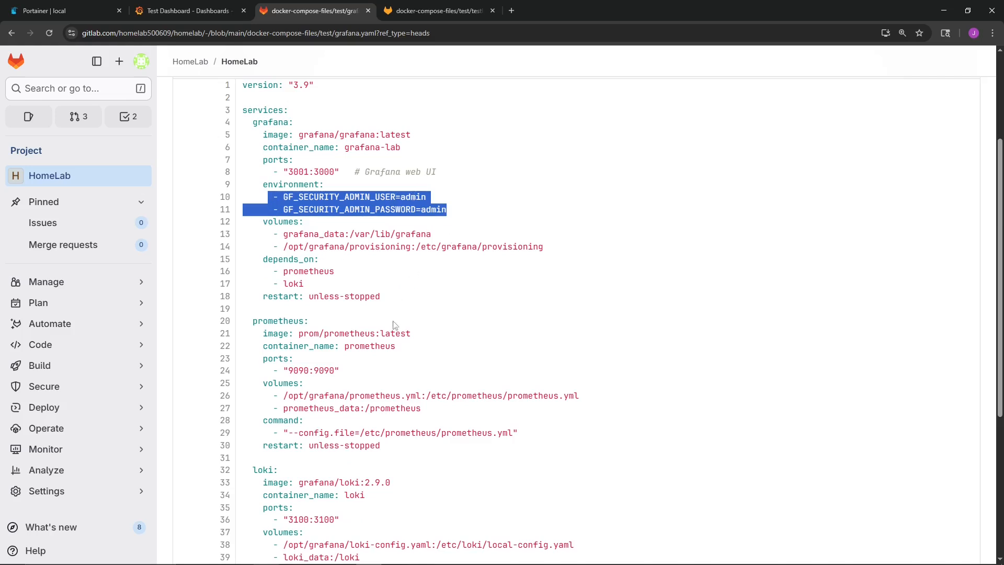
{"action": "left_click", "coordinate": [369, 319]}
{"action": "scroll", "coordinate": [293, 172], "scroll_direction": "down", "scroll_amount": 2}
{"action": "scroll", "coordinate": [284, 162], "scroll_direction": "up", "scroll_amount": 1}
{"action": "left_click_drag", "start_coordinate": [273, 146], "coordinate": [437, 149]}
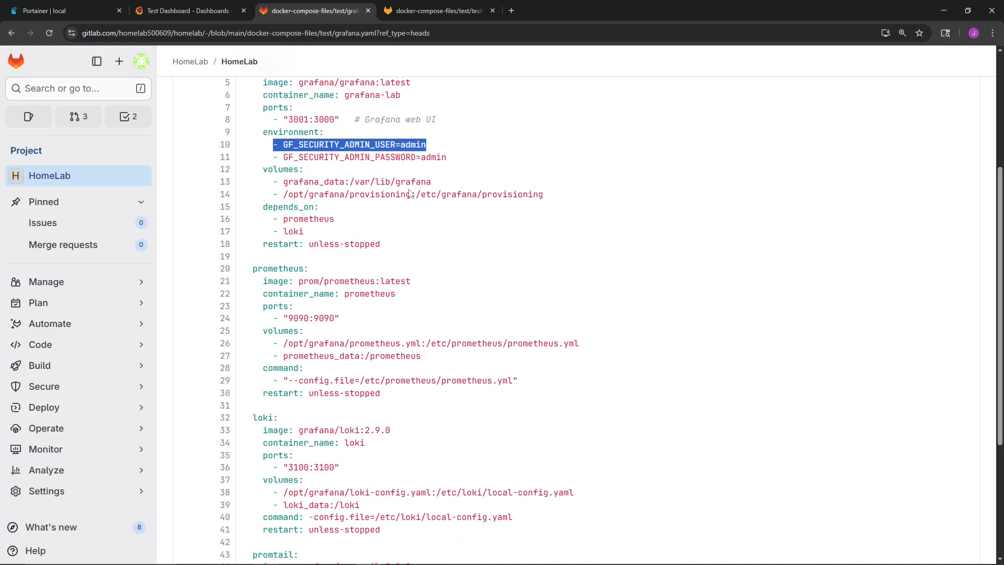
{"action": "left_click", "coordinate": [376, 144]}
{"action": "left_click_drag", "start_coordinate": [446, 157], "coordinate": [280, 145]}
{"action": "scroll", "coordinate": [282, 195], "scroll_direction": "down", "scroll_amount": 1}
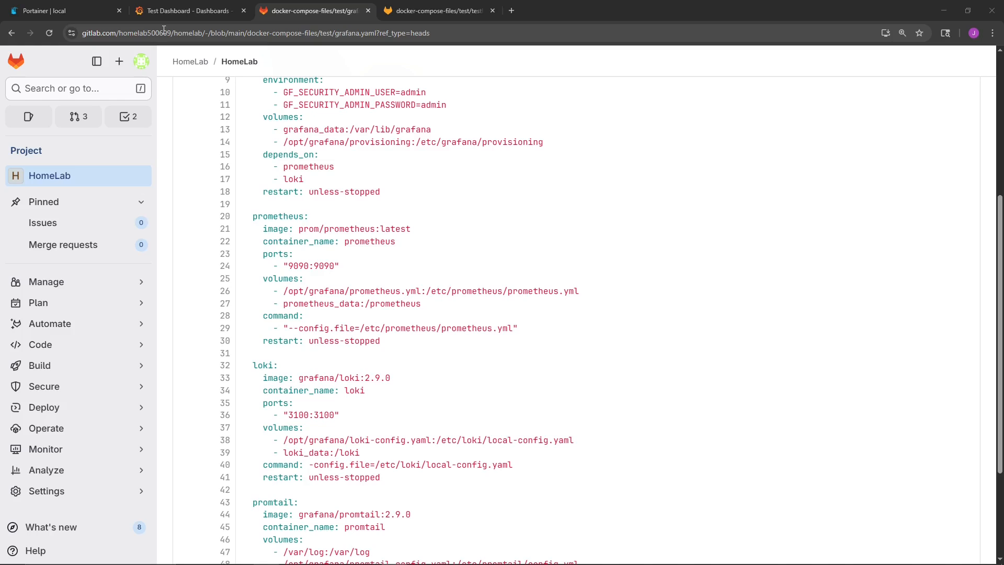
{"action": "scroll", "coordinate": [286, 199], "scroll_direction": "up", "scroll_amount": 1}
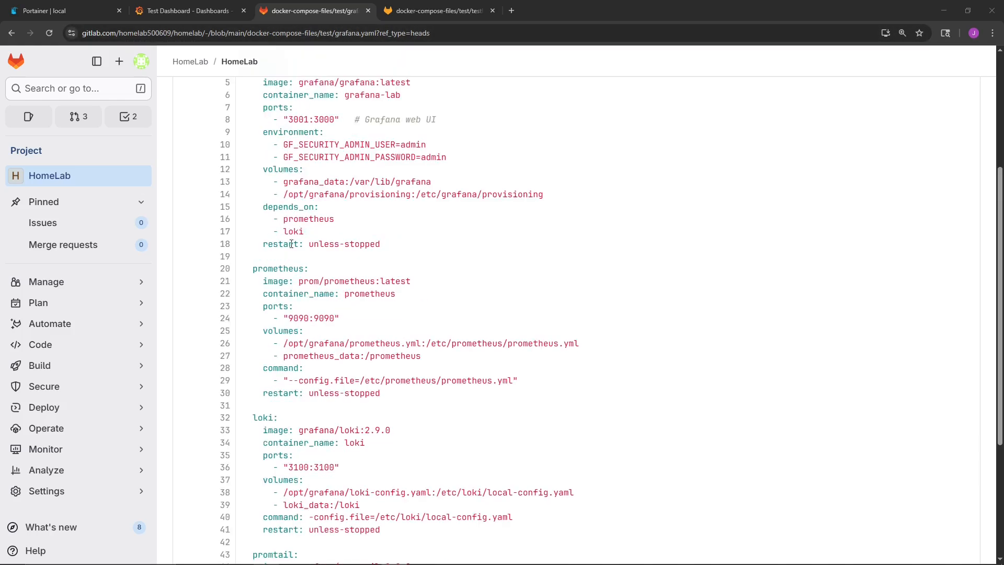
{"action": "left_click_drag", "start_coordinate": [288, 231], "coordinate": [304, 231]}
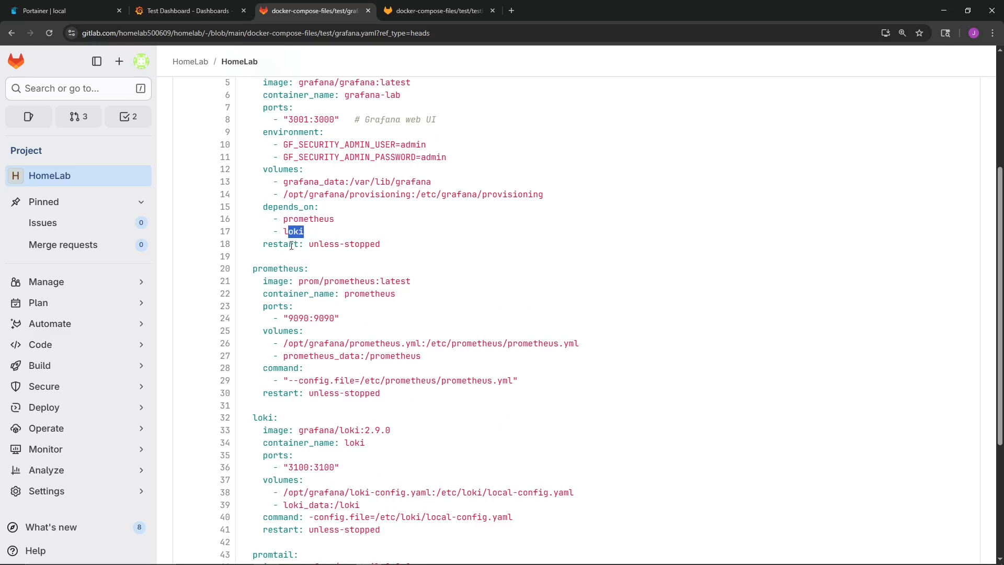
- Examine the prometheus service's image, container name and port mapping in the compose file
{"action": "scroll", "coordinate": [292, 267], "scroll_direction": "down", "scroll_amount": 3}
{"action": "left_click_drag", "start_coordinate": [268, 125], "coordinate": [401, 125]}
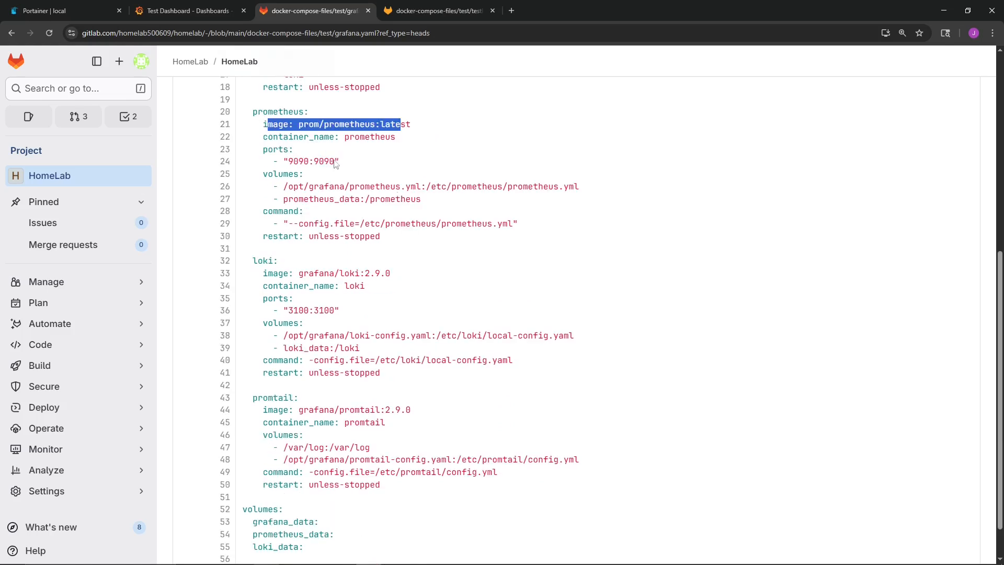
{"action": "left_click_drag", "start_coordinate": [267, 138], "coordinate": [375, 138]}
{"action": "left_click_drag", "start_coordinate": [292, 162], "coordinate": [340, 162]}
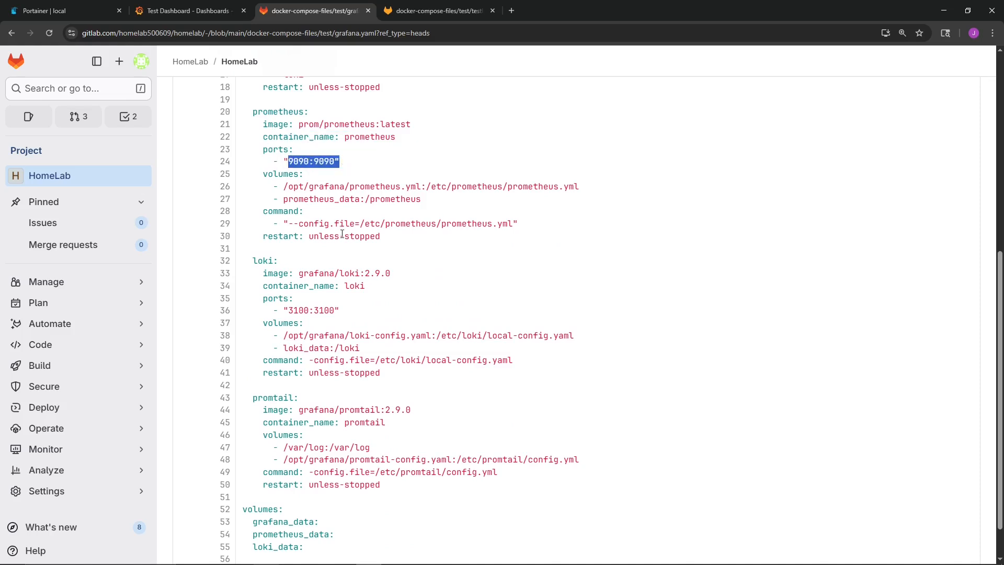
- Examine the prometheus service's volume mount for prometheus.yml and the config file path in its command
{"action": "scroll", "coordinate": [342, 218], "scroll_direction": "down", "scroll_amount": 1}
{"action": "left_click_drag", "start_coordinate": [263, 128], "coordinate": [304, 128]}
{"action": "left_click", "coordinate": [382, 116]}
{"action": "left_click_drag", "start_coordinate": [421, 140], "coordinate": [281, 140]}
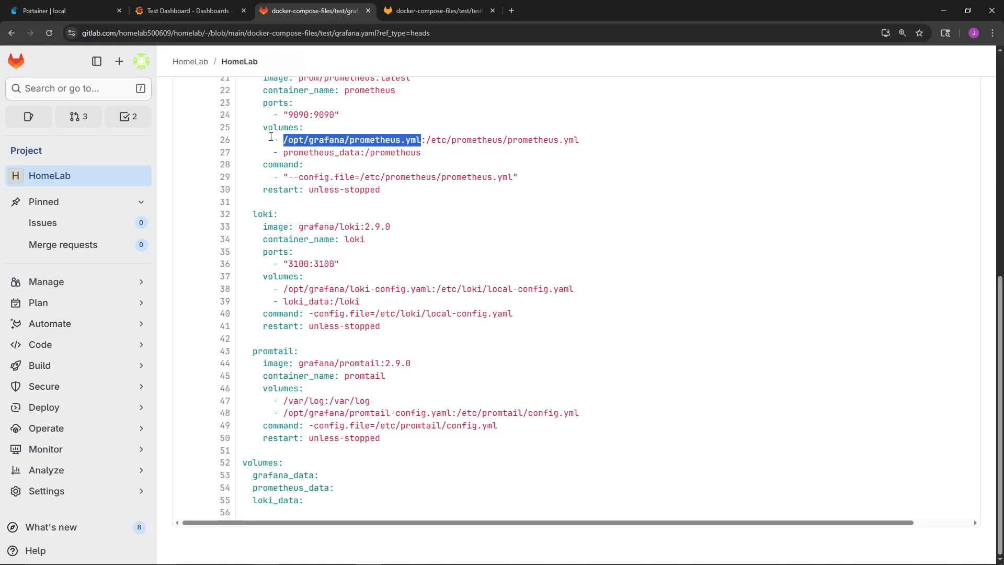
{"action": "left_click_drag", "start_coordinate": [426, 140], "coordinate": [580, 140]}
{"action": "scroll", "coordinate": [388, 188], "scroll_direction": "up", "scroll_amount": 1}
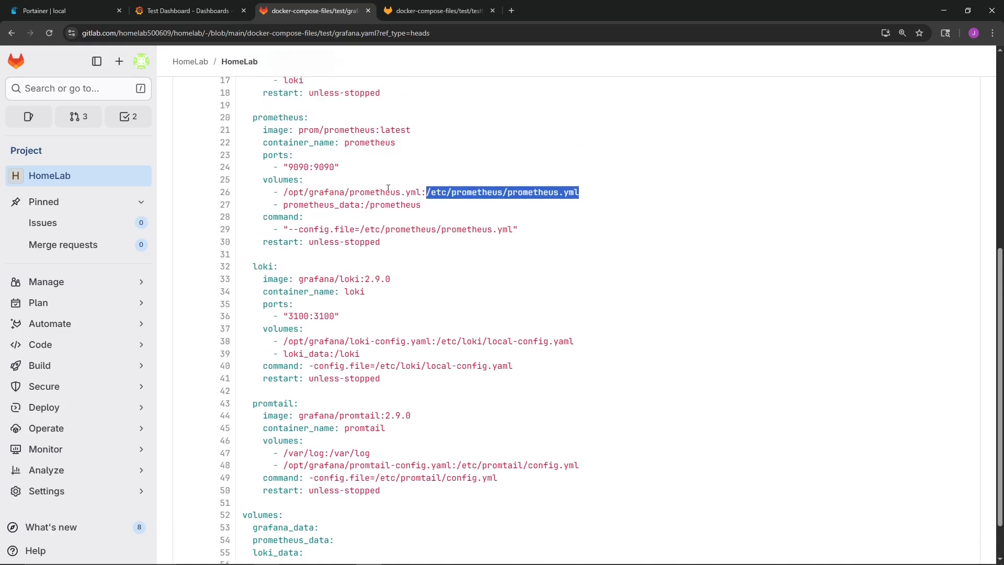
{"action": "left_click_drag", "start_coordinate": [580, 192], "coordinate": [428, 191]}
{"action": "left_click", "coordinate": [379, 132]}
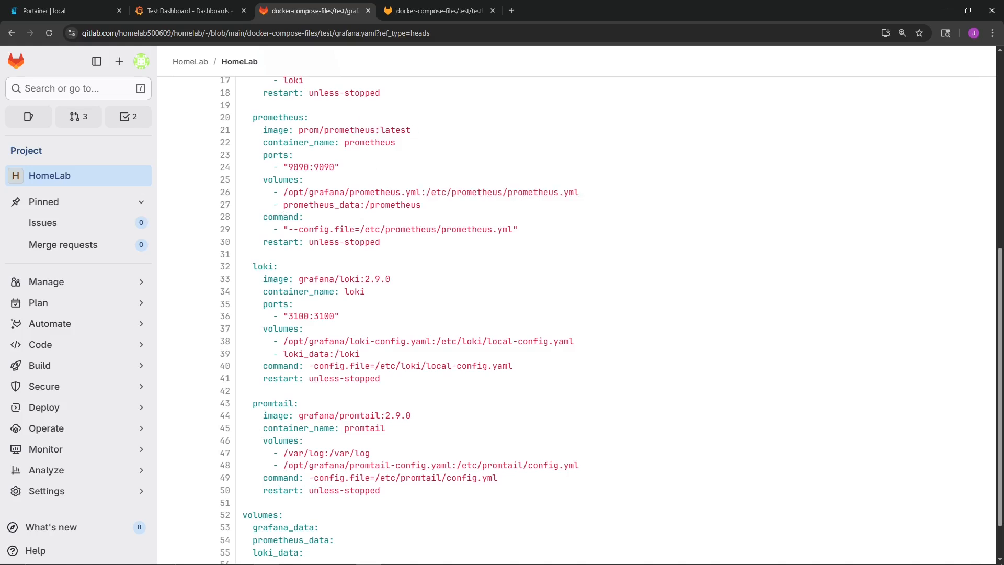
{"action": "left_click_drag", "start_coordinate": [289, 230], "coordinate": [355, 230]}
{"action": "left_click", "coordinate": [401, 236]}
{"action": "left_click_drag", "start_coordinate": [431, 192], "coordinate": [553, 192]}
{"action": "scroll", "coordinate": [291, 226], "scroll_direction": "down", "scroll_amount": 2}
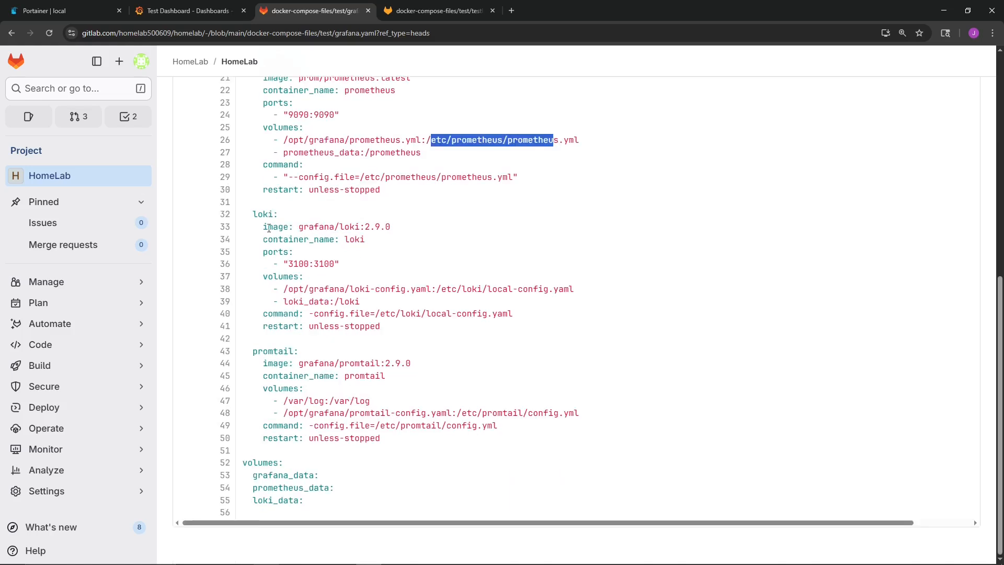
- Examine the loki service's image line and port mapping in grafana.yaml
{"action": "triple_click", "coordinate": [291, 226]}
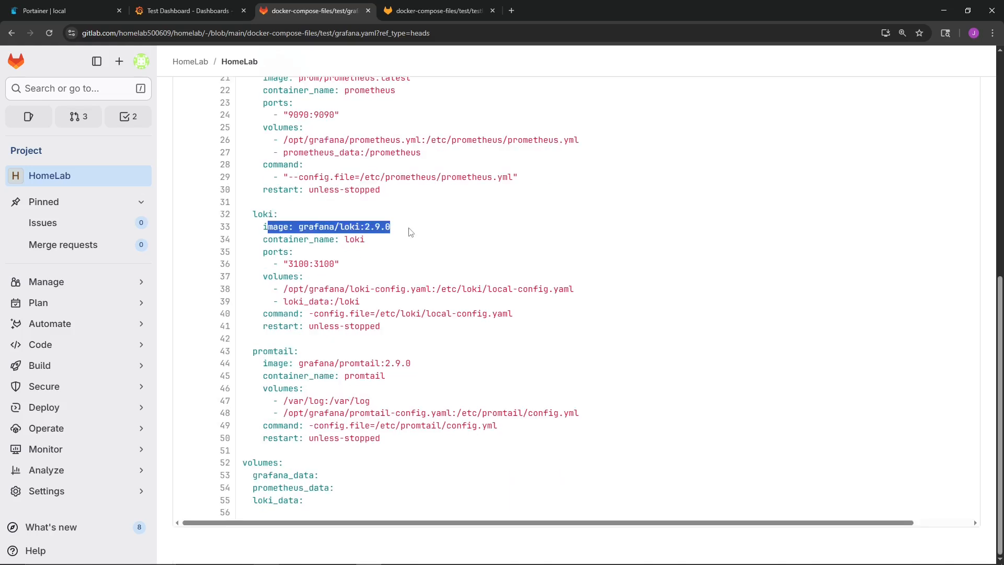
{"action": "left_click", "coordinate": [378, 232]}
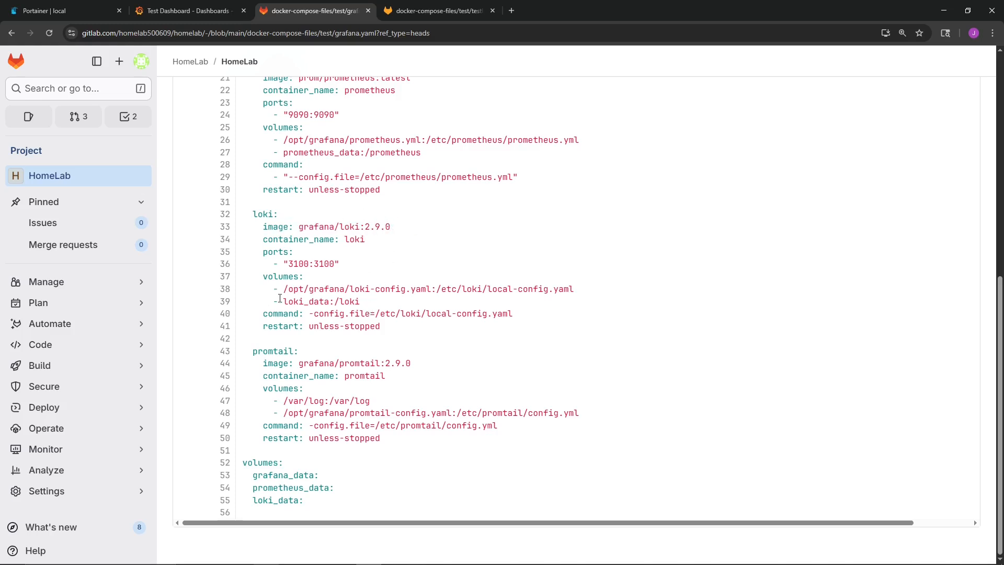
{"action": "left_click_drag", "start_coordinate": [284, 265], "coordinate": [334, 261]}
{"action": "left_click", "coordinate": [298, 262]}
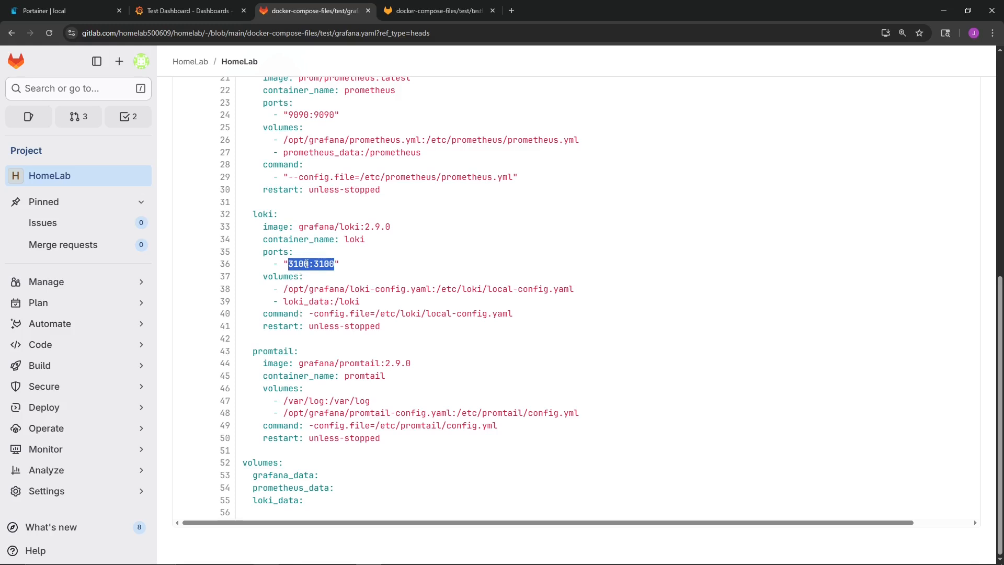
- Examine the loki service's host path for loki-config.yaml and the config file argument in its command
{"action": "left_click_drag", "start_coordinate": [283, 289], "coordinate": [430, 291]}
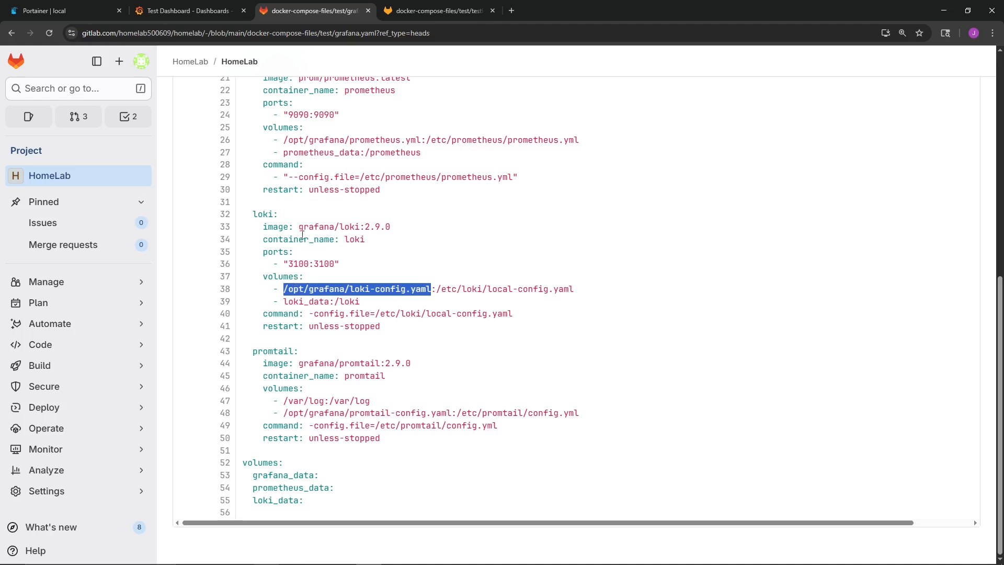
{"action": "left_click", "coordinate": [286, 348]}
{"action": "left_click_drag", "start_coordinate": [313, 314], "coordinate": [504, 314]}
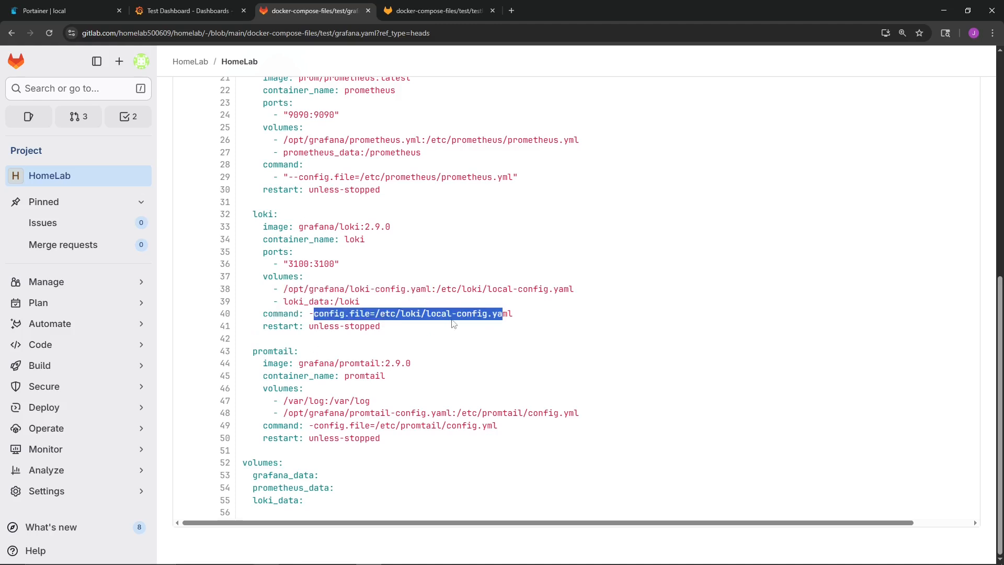
{"action": "left_click", "coordinate": [307, 368]}
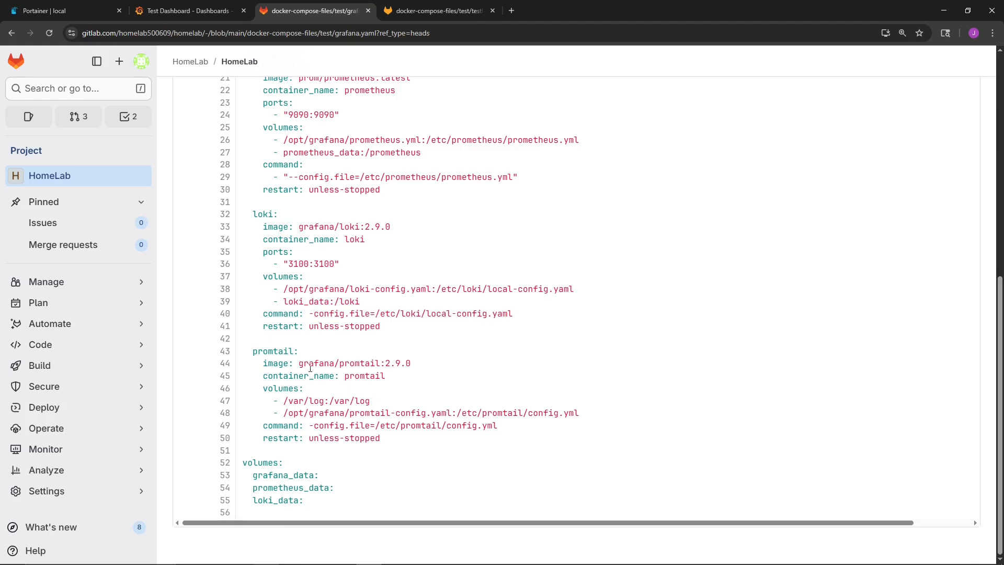
- Examine the promtail service's image, /var/log and config mounts and command, plus the named volumes at the end of grafana.yaml
{"action": "left_click_drag", "start_coordinate": [299, 365], "coordinate": [380, 366]}
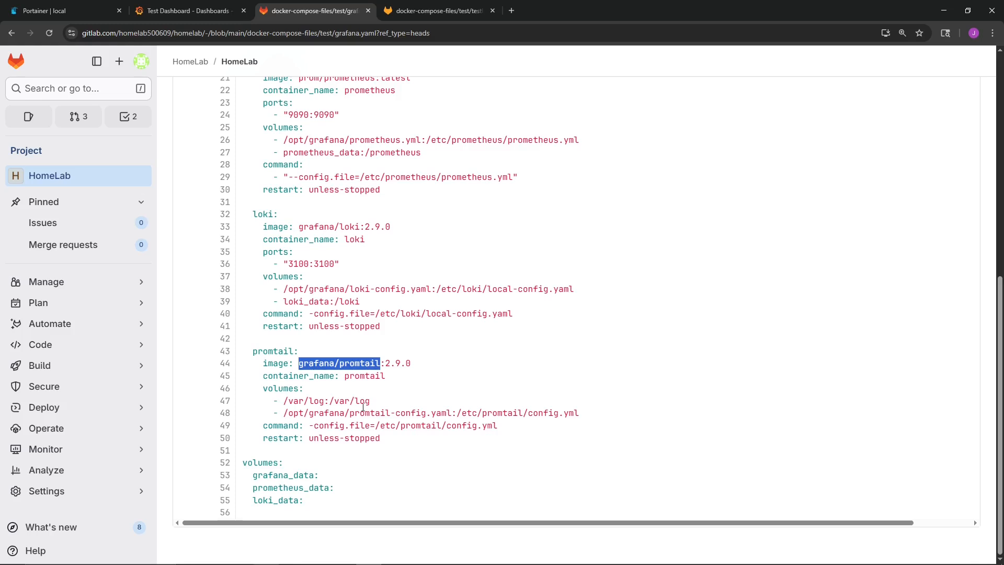
{"action": "left_click", "coordinate": [360, 401]}
{"action": "left_click_drag", "start_coordinate": [283, 401], "coordinate": [360, 401]}
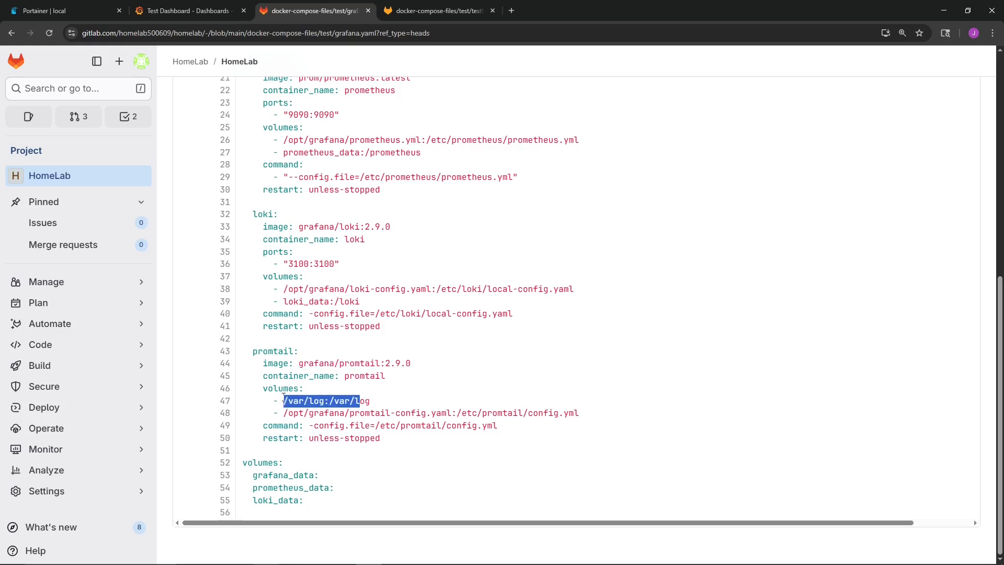
{"action": "left_click_drag", "start_coordinate": [285, 401], "coordinate": [324, 401]}
{"action": "left_click_drag", "start_coordinate": [329, 401], "coordinate": [448, 412]}
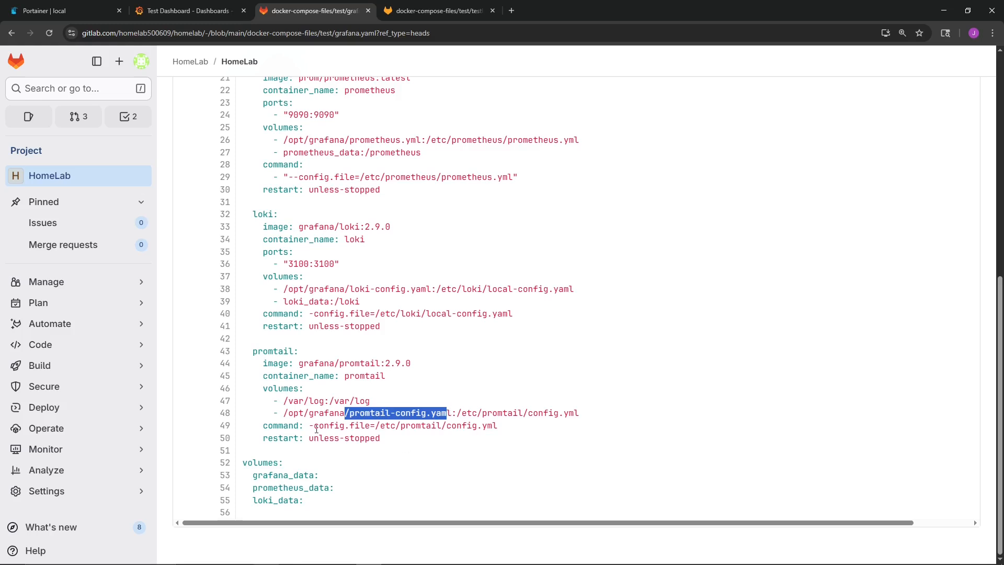
{"action": "left_click_drag", "start_coordinate": [316, 428], "coordinate": [510, 432]}
{"action": "left_click_drag", "start_coordinate": [309, 503], "coordinate": [238, 463]}
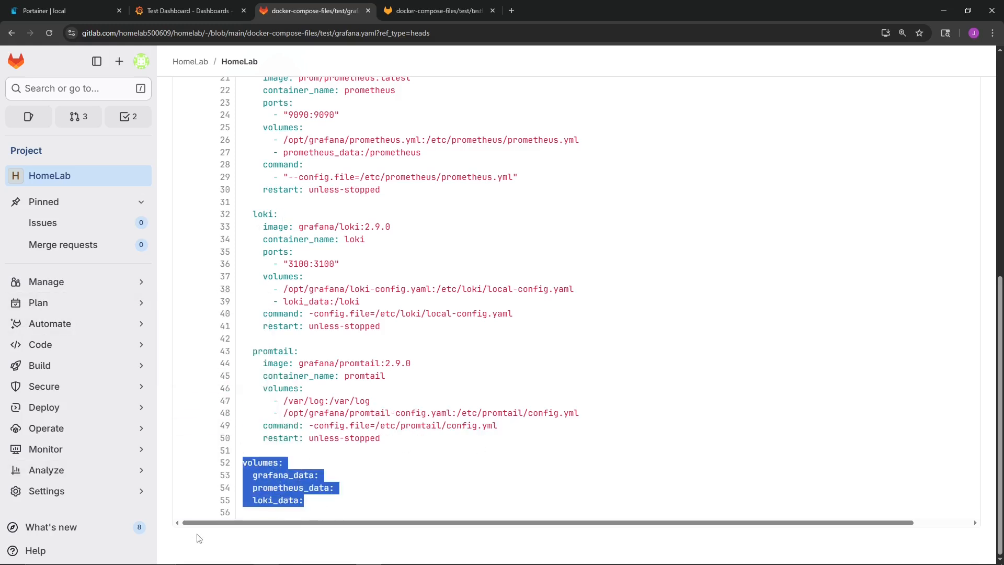
- Open testlab.yaml and examine the testlab service's registry image and its two port mappings
{"action": "key", "text": "ctrl+Tab"}
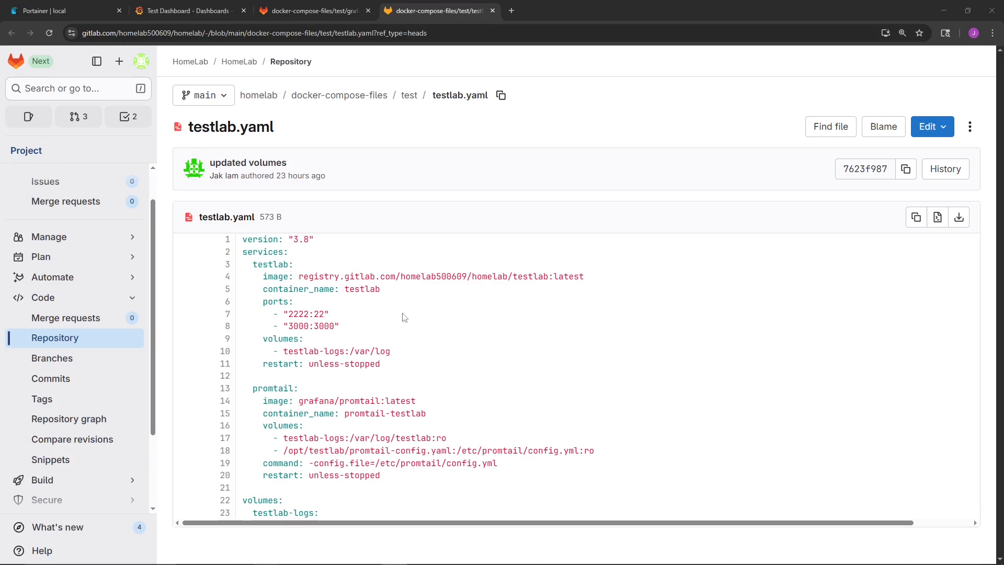
{"action": "left_click_drag", "start_coordinate": [300, 277], "coordinate": [548, 277]}
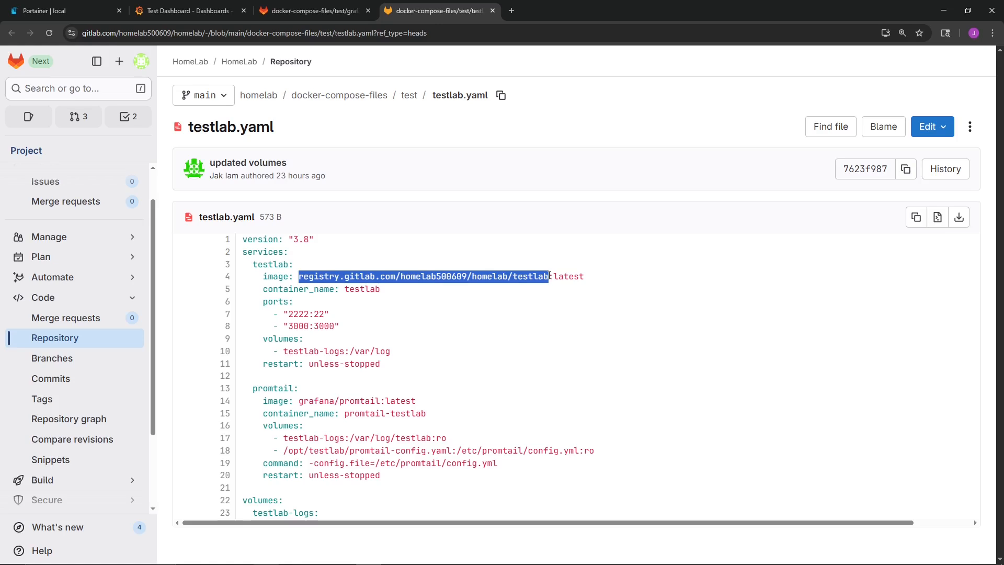
{"action": "left_click", "coordinate": [300, 278]}
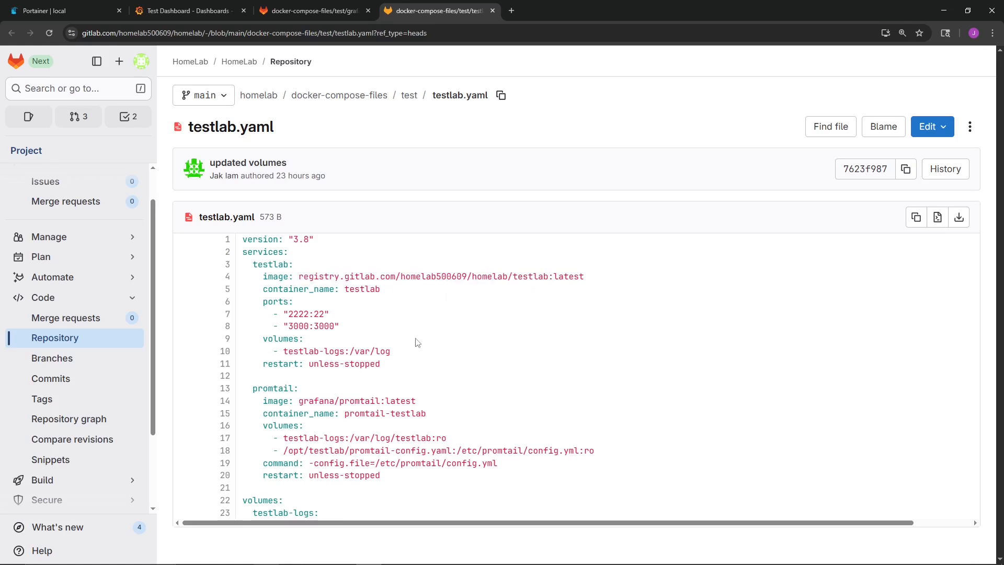
{"action": "left_click_drag", "start_coordinate": [263, 302], "coordinate": [337, 325]}
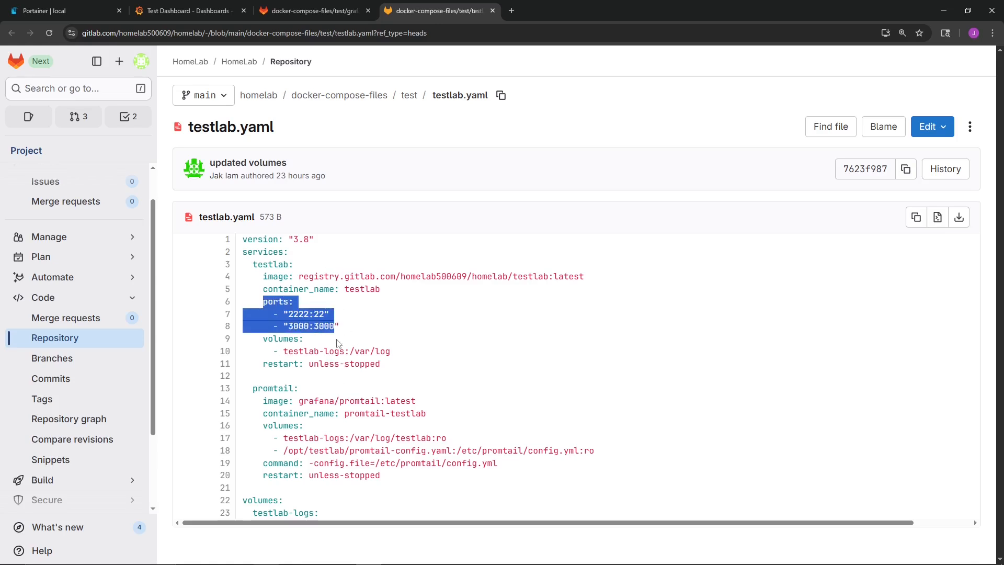
{"action": "left_click", "coordinate": [314, 315]}
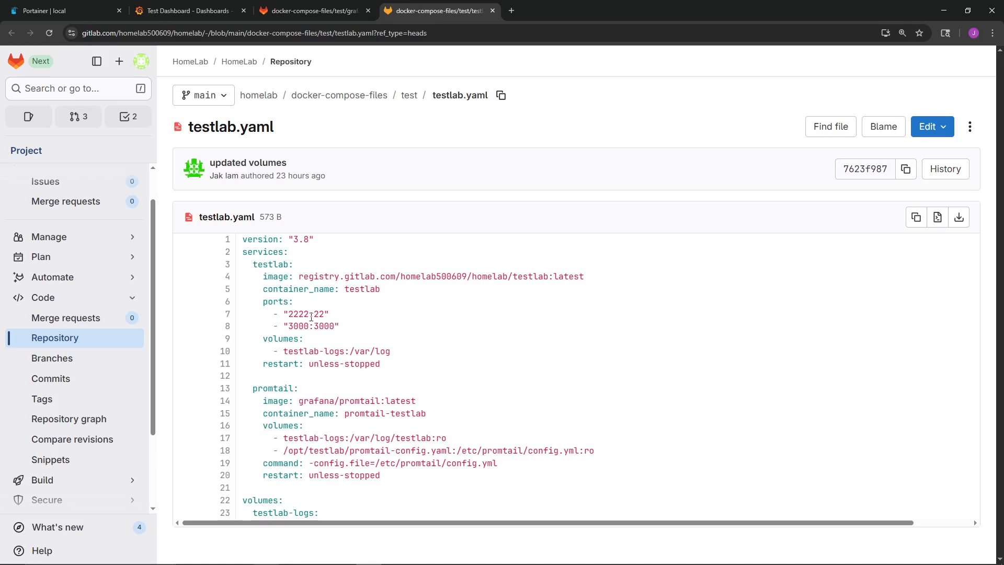
{"action": "double_click", "coordinate": [291, 314]}
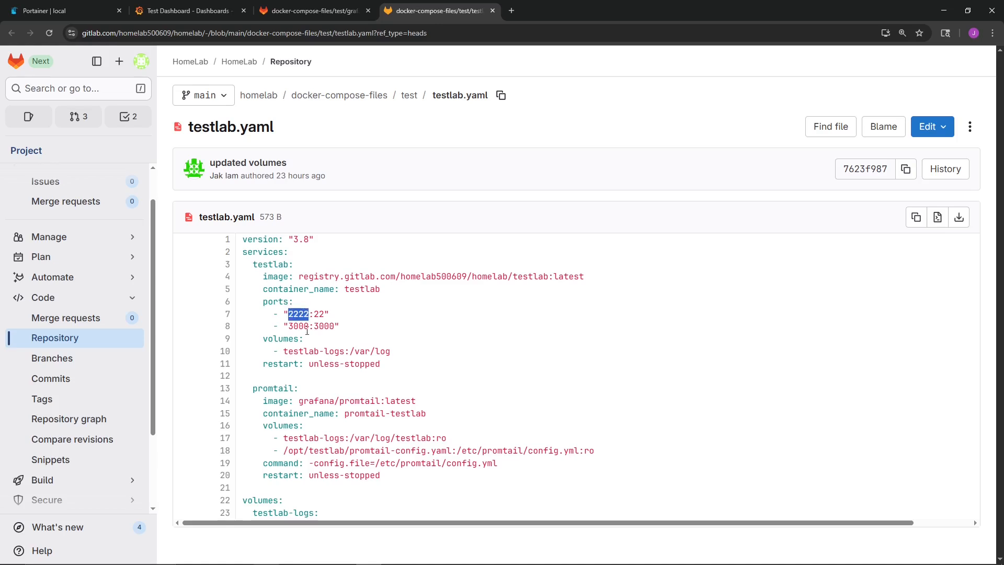
{"action": "double_click", "coordinate": [291, 326]}
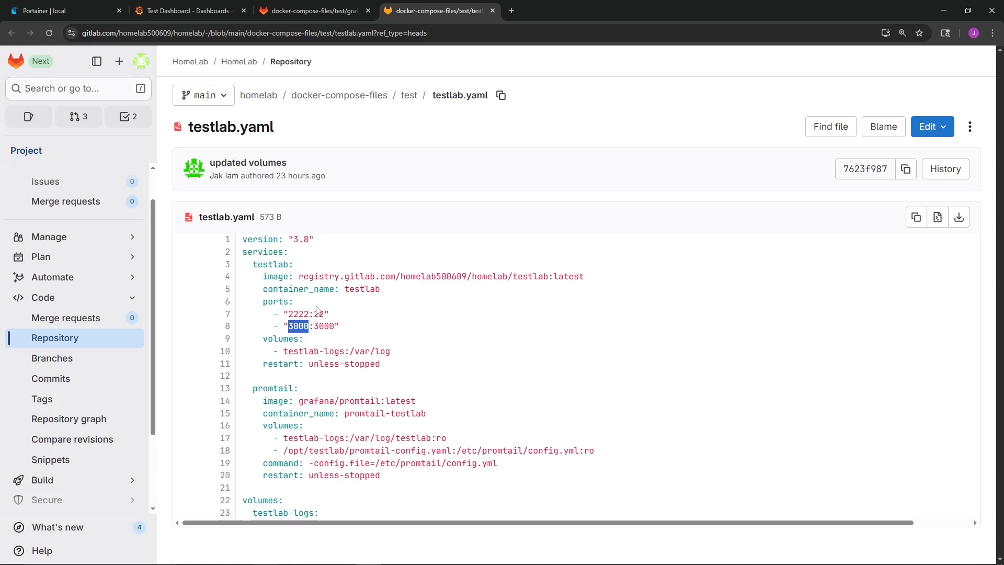
- Examine how the testlab service mounts the testlab-logs volume to /var/log
{"action": "left_click_drag", "start_coordinate": [263, 339], "coordinate": [305, 339]}
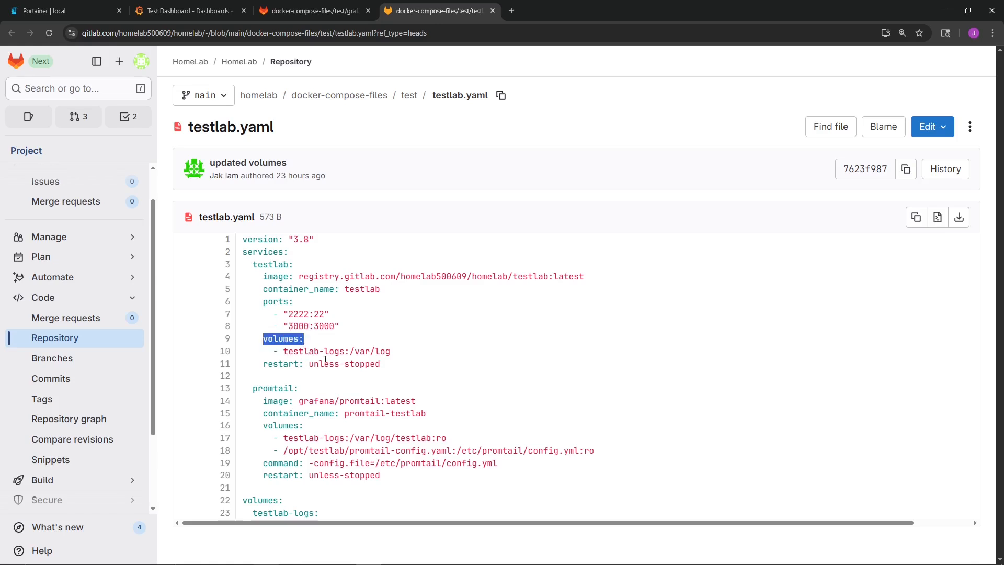
{"action": "left_click", "coordinate": [296, 360]}
{"action": "left_click_drag", "start_coordinate": [283, 350], "coordinate": [346, 351]}
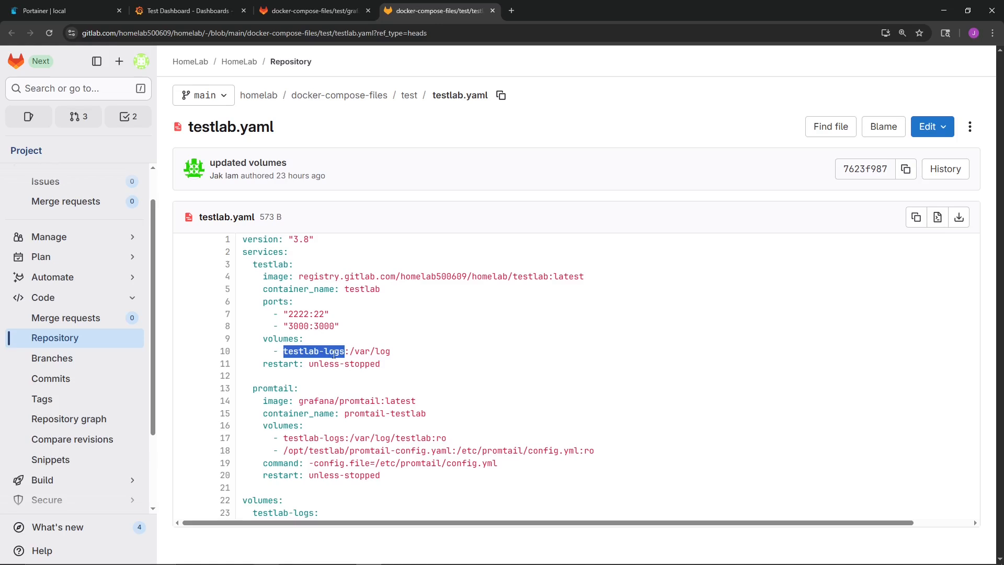
{"action": "left_click_drag", "start_coordinate": [350, 351], "coordinate": [385, 351]}
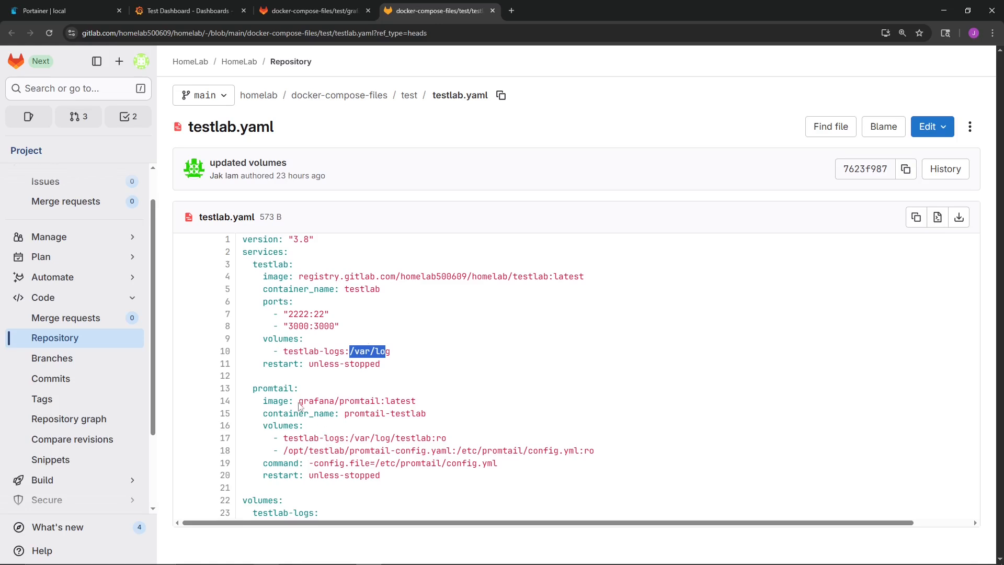
- Examine the promtail image and container name in testlab.yaml, and compare its testlab-logs volume with the testlab service's volume
{"action": "left_click_drag", "start_coordinate": [299, 401], "coordinate": [416, 401]}
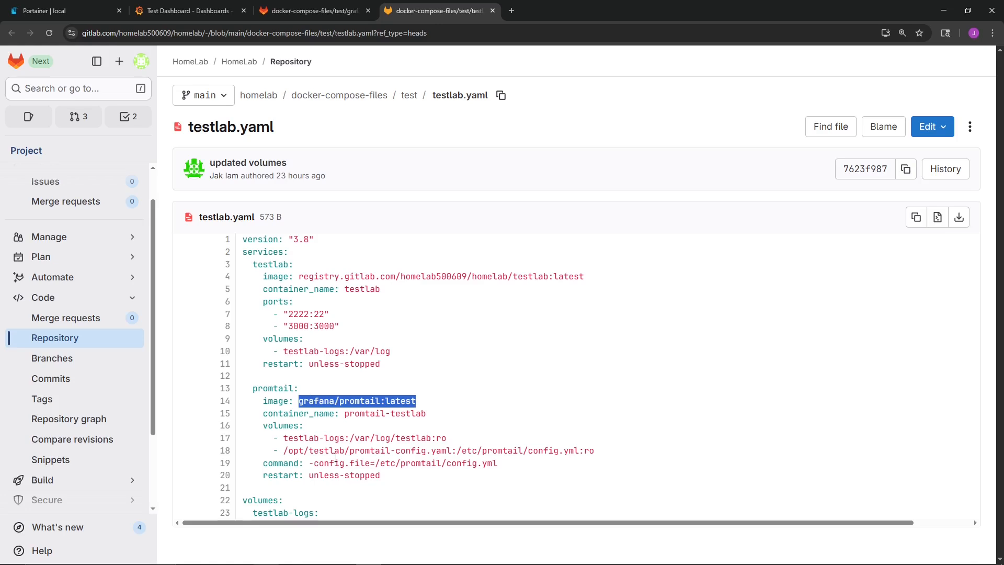
{"action": "left_click_drag", "start_coordinate": [344, 413], "coordinate": [442, 418]}
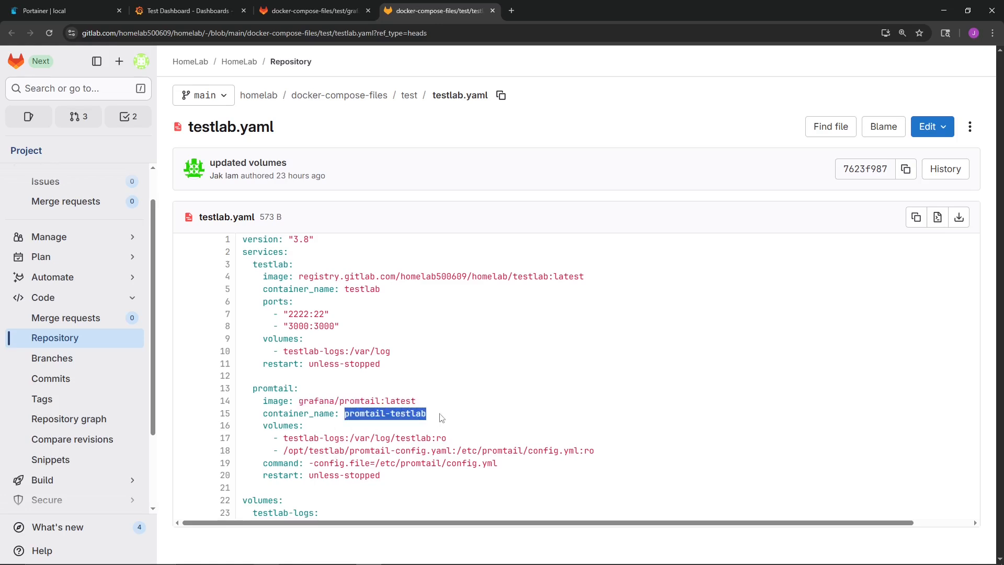
{"action": "left_click_drag", "start_coordinate": [283, 438], "coordinate": [345, 438]}
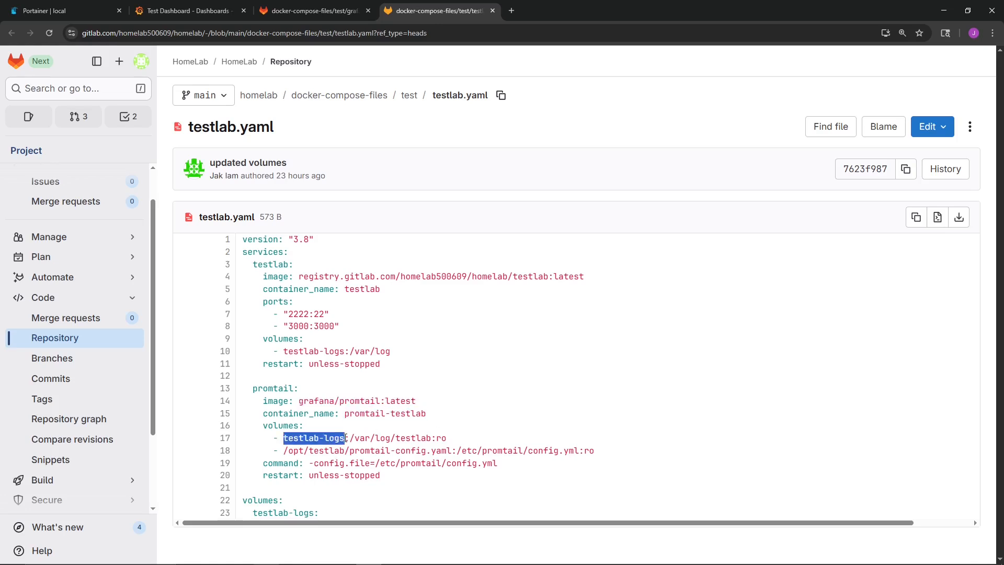
{"action": "left_click_drag", "start_coordinate": [284, 351], "coordinate": [344, 351]}
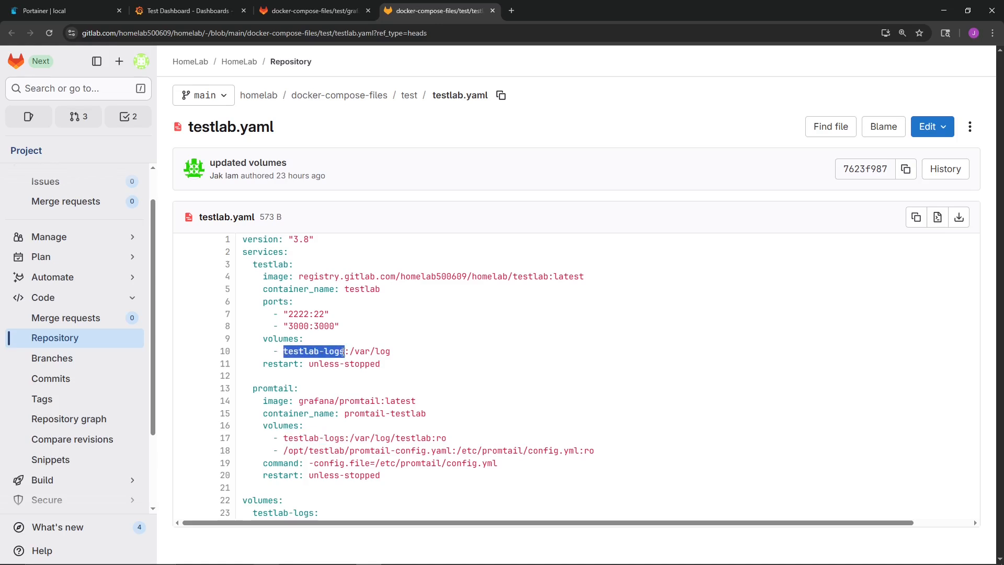
{"action": "key", "text": "alt+Tab"}
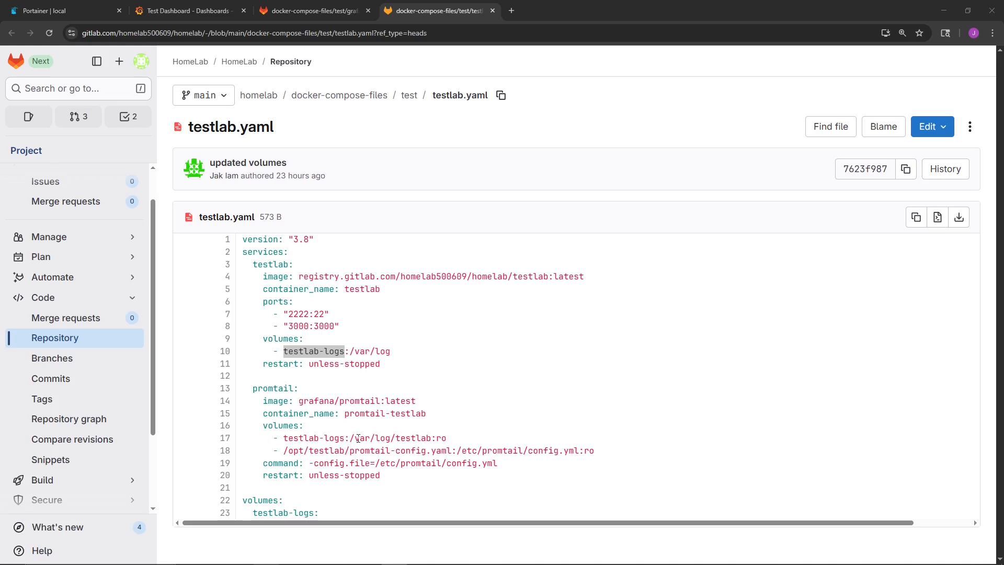
- Examine promtail's /var/log/testlab mount, promtail-config.yaml mount and command, plus the testlab-logs volume declaration in testlab.yaml
{"action": "left_click_drag", "start_coordinate": [351, 438], "coordinate": [432, 437]}
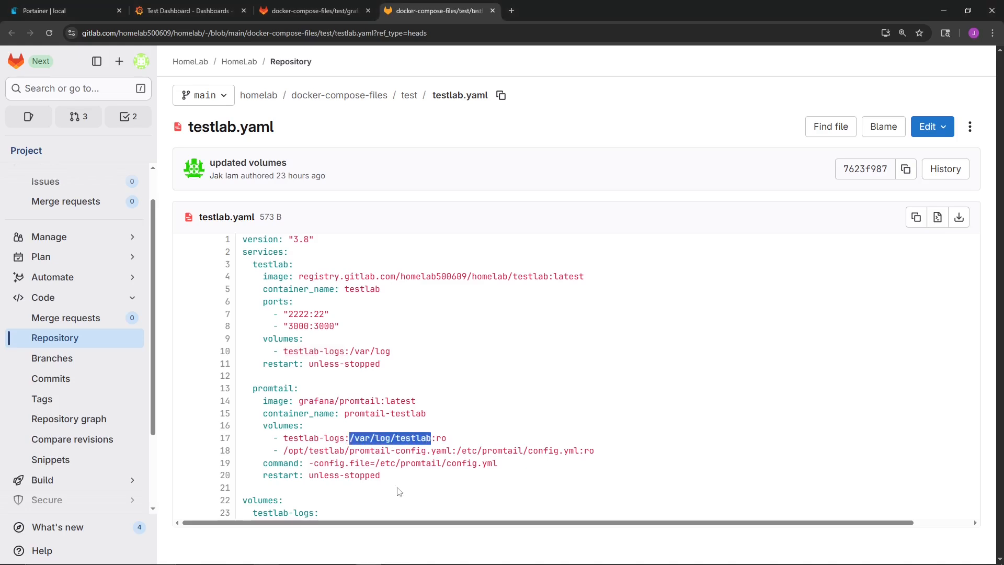
{"action": "left_click_drag", "start_coordinate": [349, 450], "coordinate": [452, 450]}
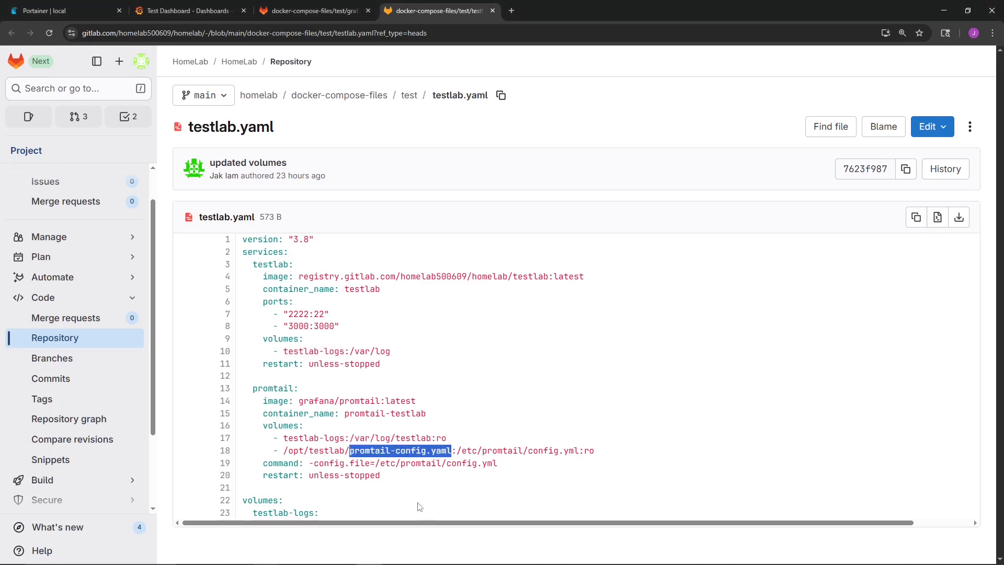
{"action": "left_click_drag", "start_coordinate": [313, 463], "coordinate": [462, 463]}
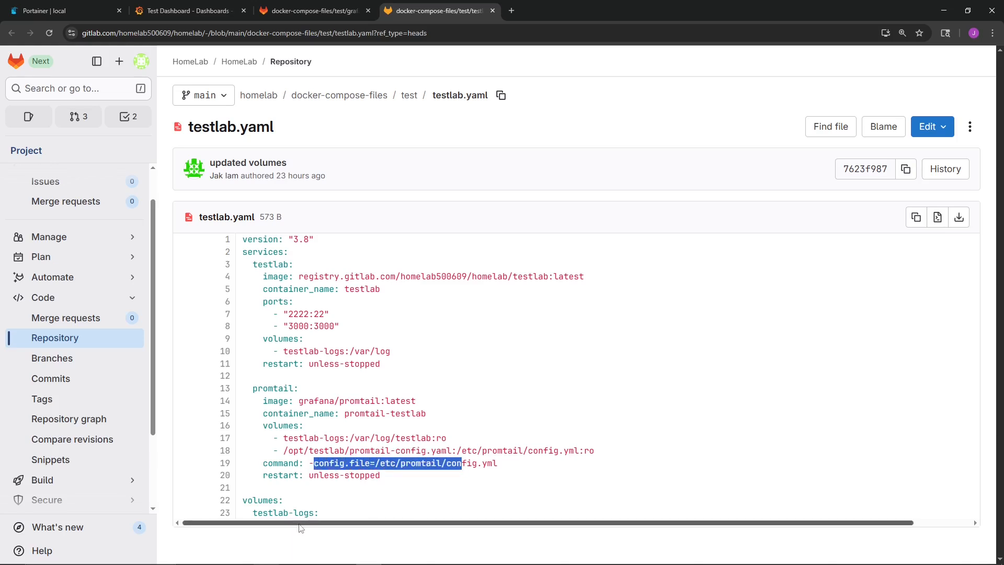
{"action": "left_click_drag", "start_coordinate": [247, 512], "coordinate": [321, 514]}
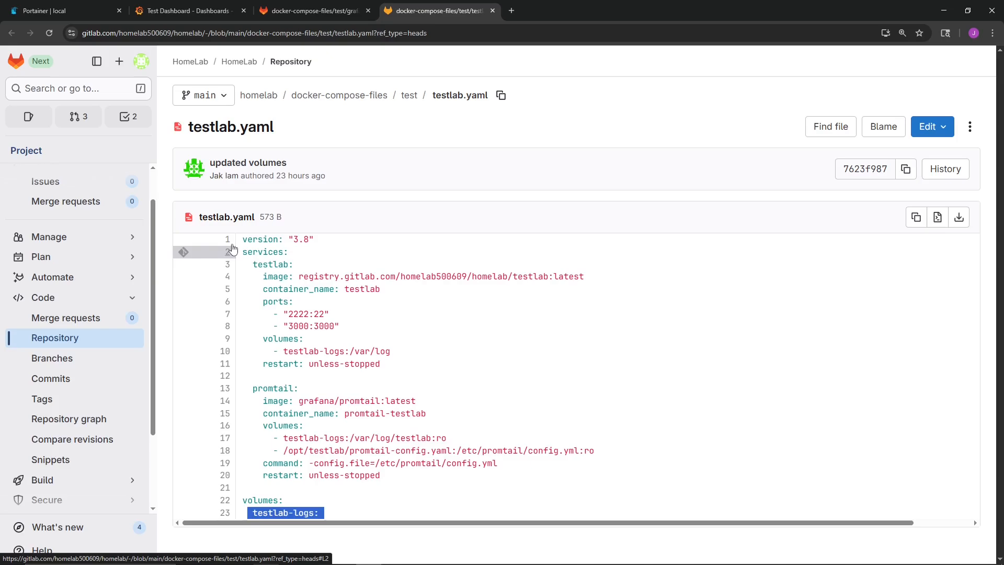
- Switch to VS Code and examine the Loki push URL's host, port and path in the testlab promtail-config.yaml
{"action": "left_click", "coordinate": [302, 10]}
{"action": "scroll", "coordinate": [353, 214], "scroll_direction": "up", "scroll_amount": 10}
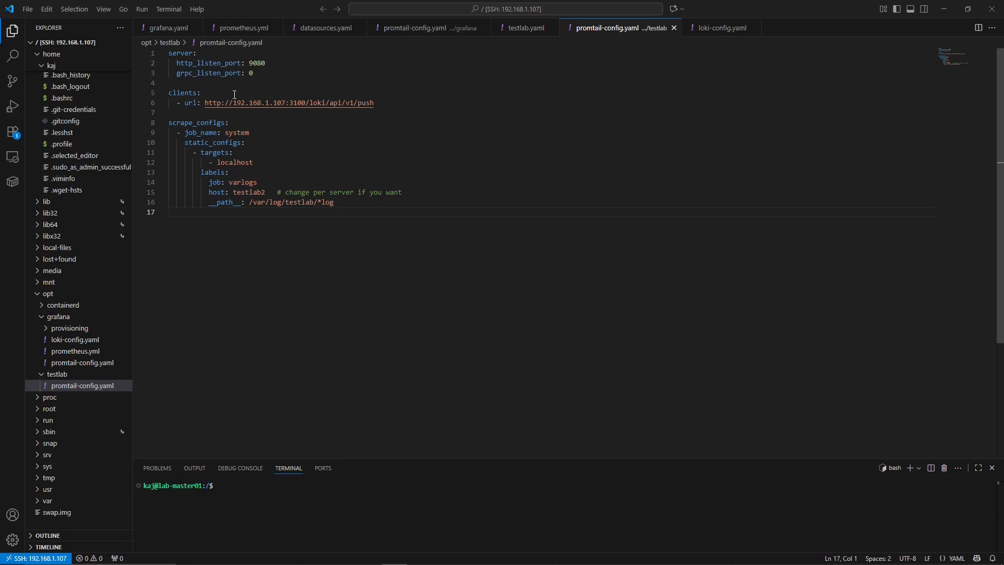
{"action": "left_click_drag", "start_coordinate": [305, 104], "coordinate": [291, 103]}
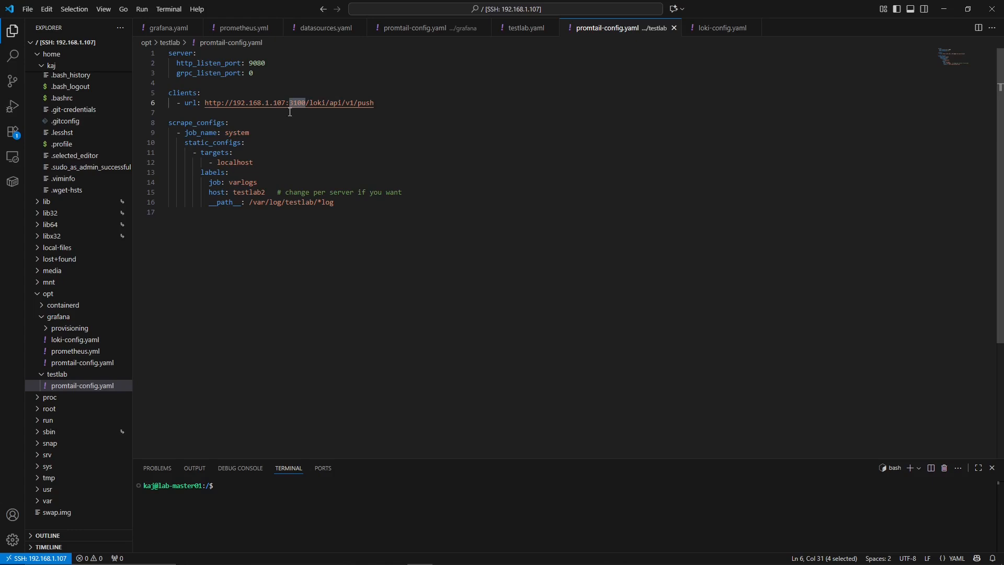
{"action": "left_click_drag", "start_coordinate": [233, 103], "coordinate": [285, 101]}
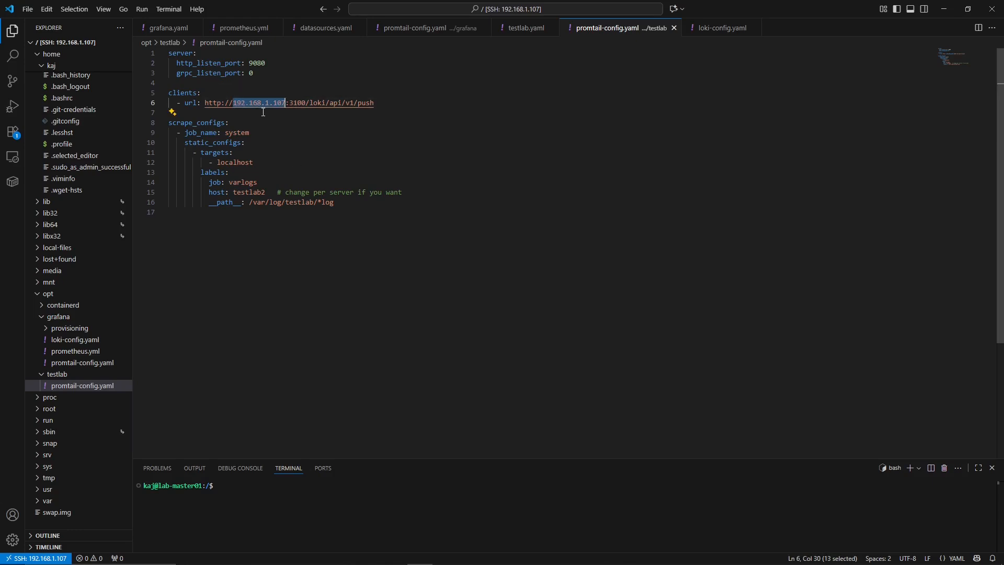
{"action": "left_click_drag", "start_coordinate": [290, 103], "coordinate": [306, 103]}
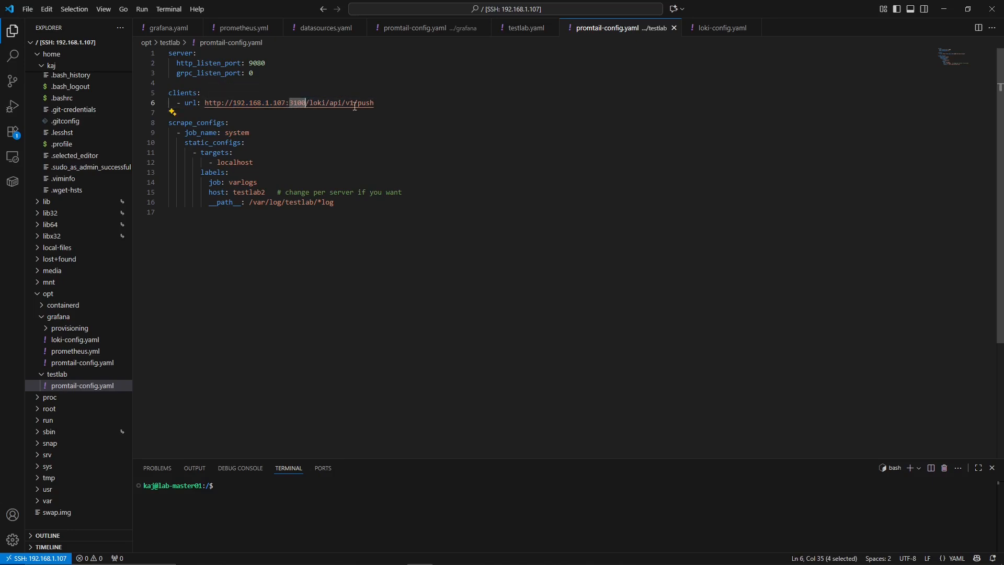
{"action": "left_click_drag", "start_coordinate": [375, 103], "coordinate": [307, 103]}
- Examine the scrape job's target, labels and /var/log/testlab/*log path in the testlab promtail-config.yaml
{"action": "left_click_drag", "start_coordinate": [250, 133], "coordinate": [256, 168]}
{"action": "left_click_drag", "start_coordinate": [209, 182], "coordinate": [318, 203]}
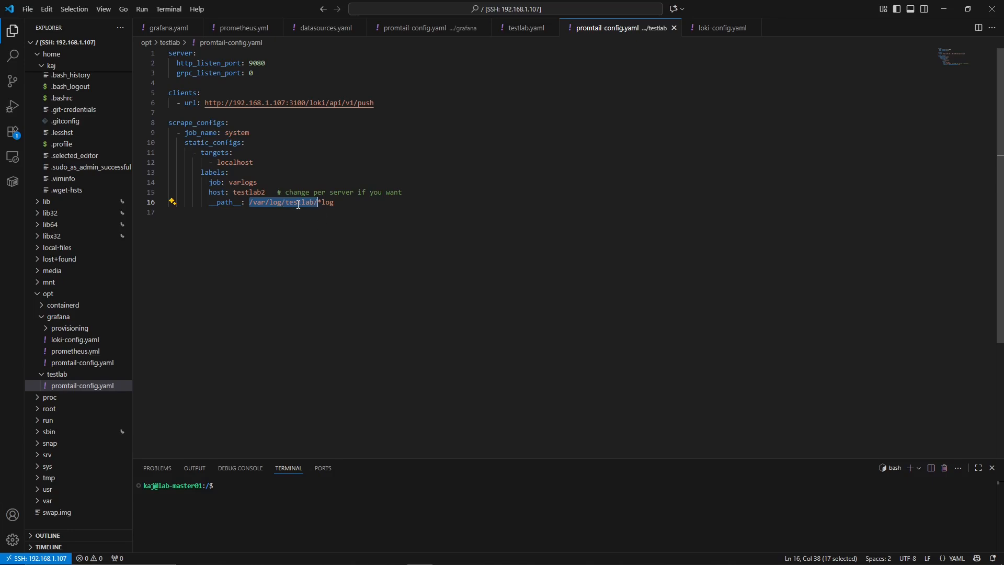
{"action": "left_click", "coordinate": [319, 202]}
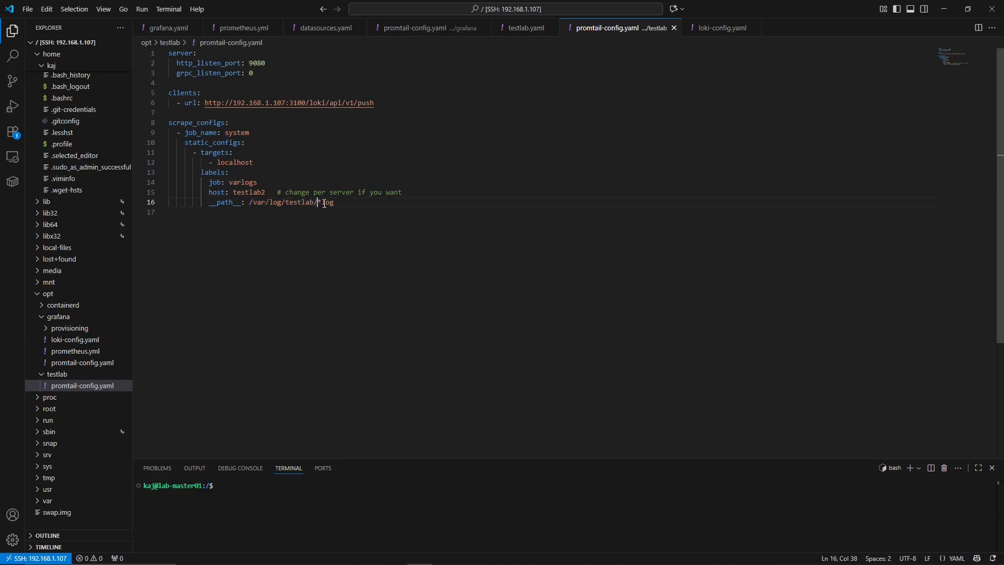
{"action": "left_click_drag", "start_coordinate": [341, 203], "coordinate": [248, 203]}
{"action": "left_click", "coordinate": [324, 163]}
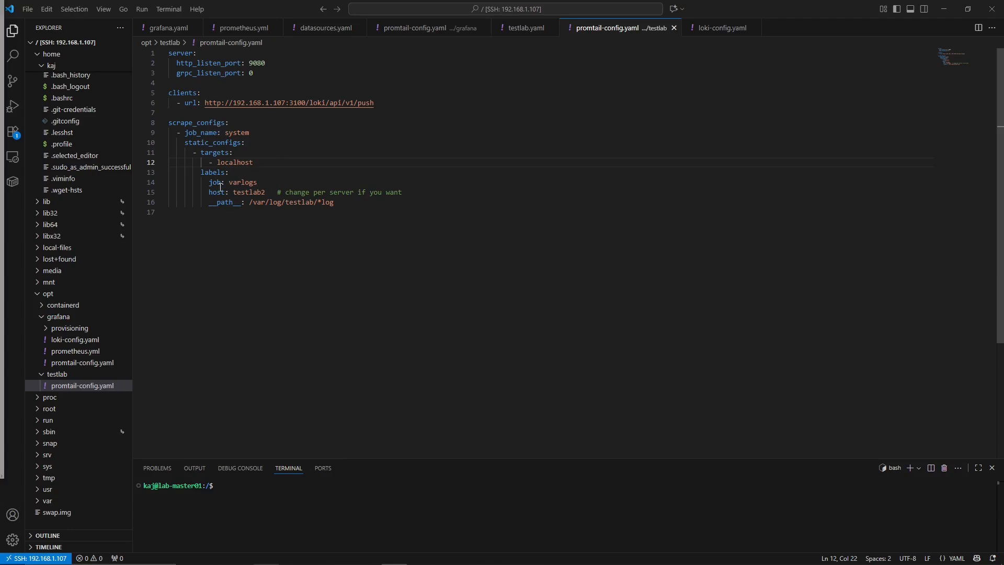
{"action": "left_click_drag", "start_coordinate": [335, 204], "coordinate": [249, 203]}
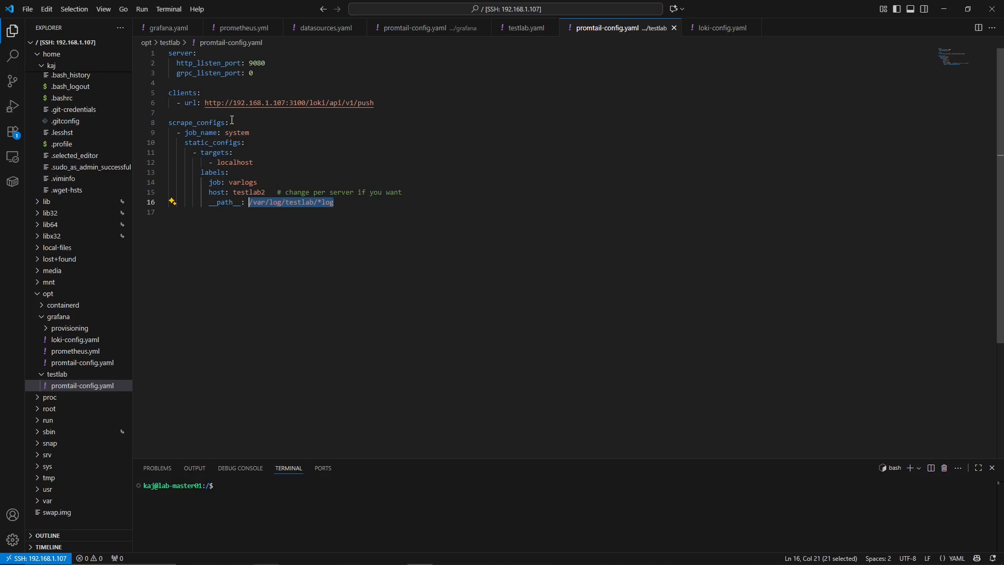
- Review the testlab Promtail client URL, and open promtail-config.yaml in the opt/grafana folder for comparison
{"action": "left_click_drag", "start_coordinate": [204, 103], "coordinate": [375, 103]}
{"action": "left_click", "coordinate": [82, 362]}
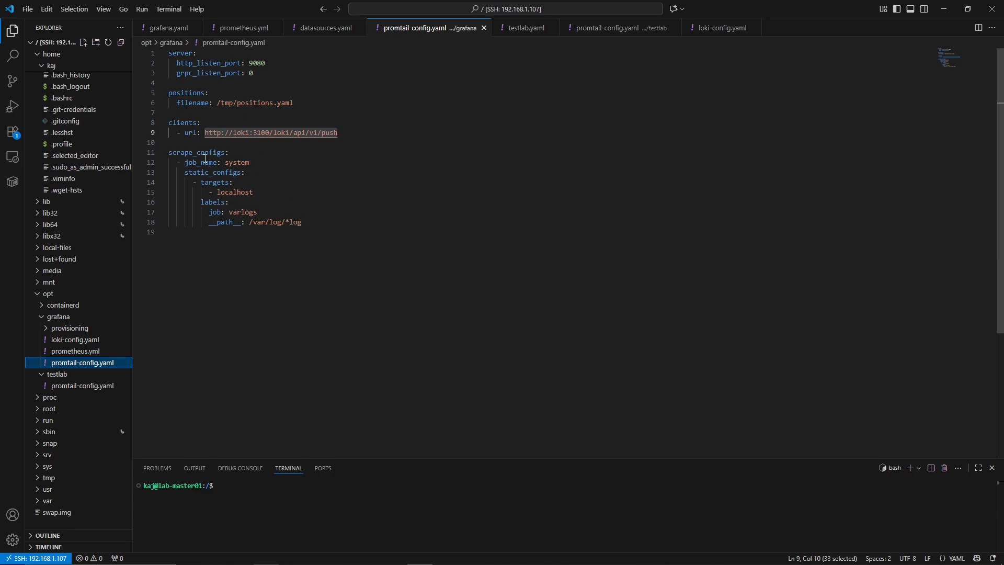
- Examine the varlogs log path and the Loki push URL in the grafana folder's promtail-config.yaml
{"action": "mouse_move", "coordinate": [304, 222]}
{"action": "left_mouse_down"}
{"action": "mouse_move", "coordinate": [248, 224]}
{"action": "mouse_move", "coordinate": [304, 223]}
{"action": "left_mouse_up"}
{"action": "left_click", "coordinate": [292, 233]}
{"action": "left_click", "coordinate": [268, 252]}
{"action": "left_click_drag", "start_coordinate": [202, 134], "coordinate": [339, 134]}
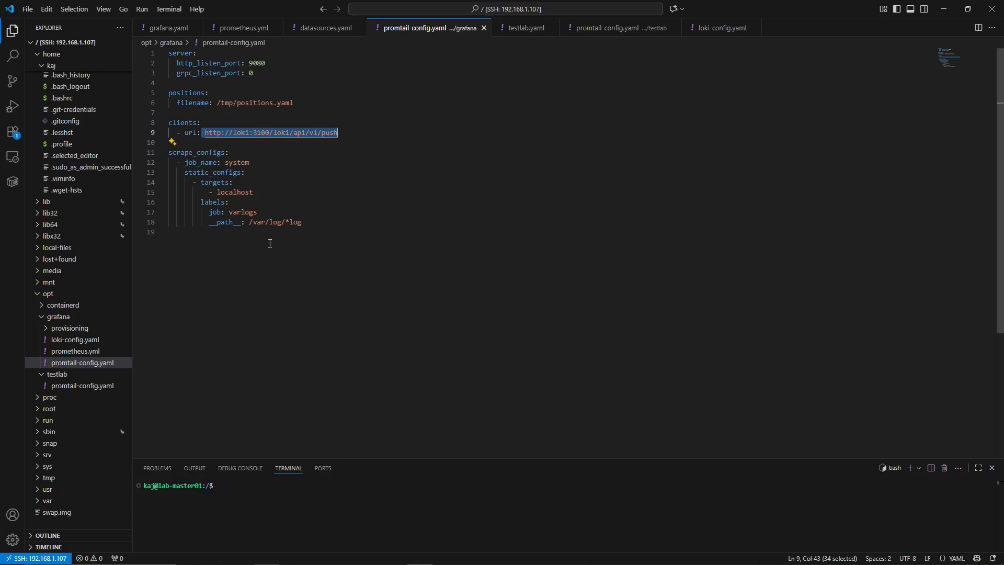
- Open prometheus.yml and examine the host names and ports of the prometheus and grafana scrape targets
{"action": "key", "text": "ctrl+Tab"}
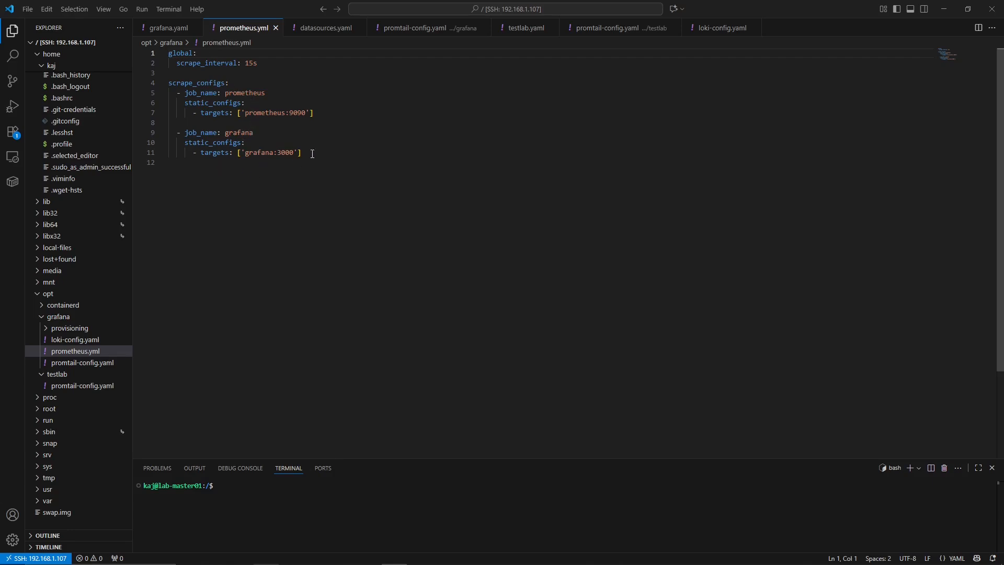
{"action": "key", "text": "ctrl+a"}
{"action": "left_click", "coordinate": [331, 203]}
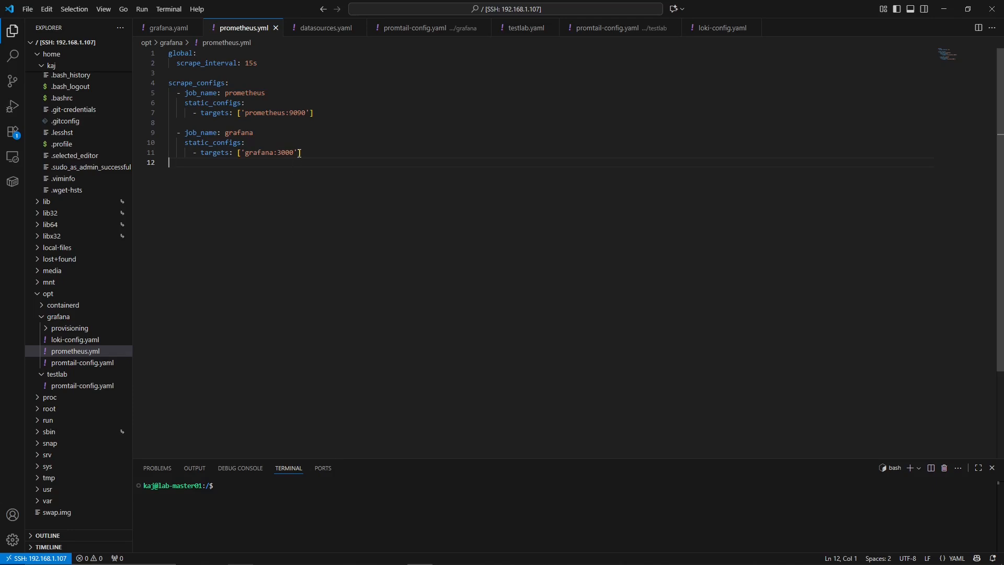
{"action": "key", "text": "ctrl+a"}
{"action": "left_click", "coordinate": [269, 186]}
{"action": "left_click_drag", "start_coordinate": [244, 114], "coordinate": [285, 114]}
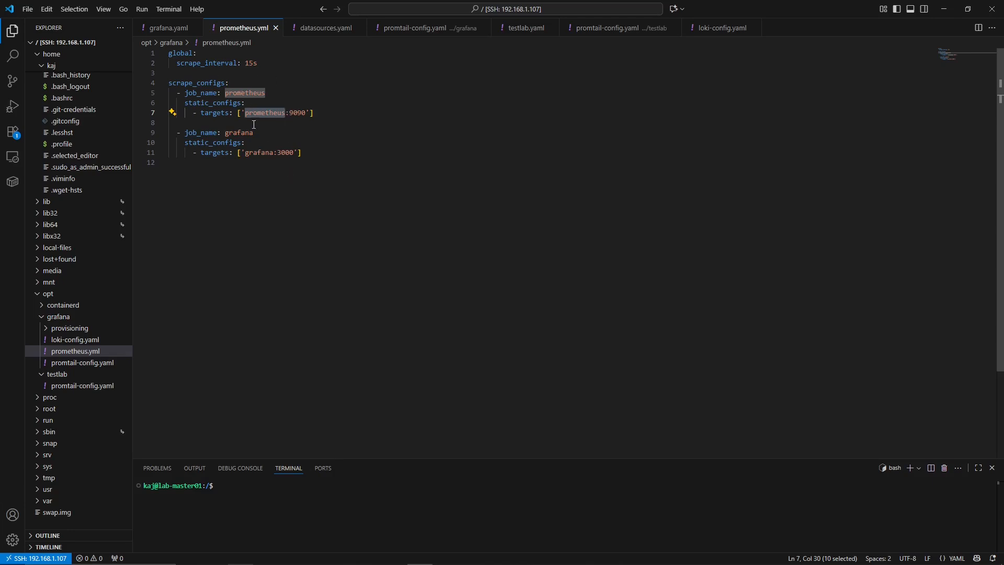
{"action": "left_click_drag", "start_coordinate": [245, 153], "coordinate": [274, 155]}
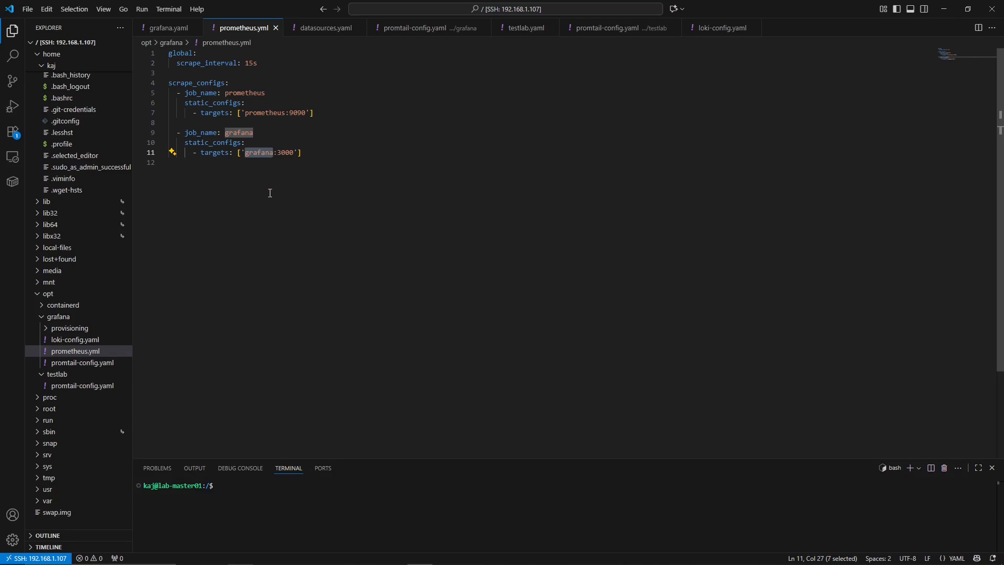
{"action": "left_click_drag", "start_coordinate": [294, 153], "coordinate": [277, 155]}
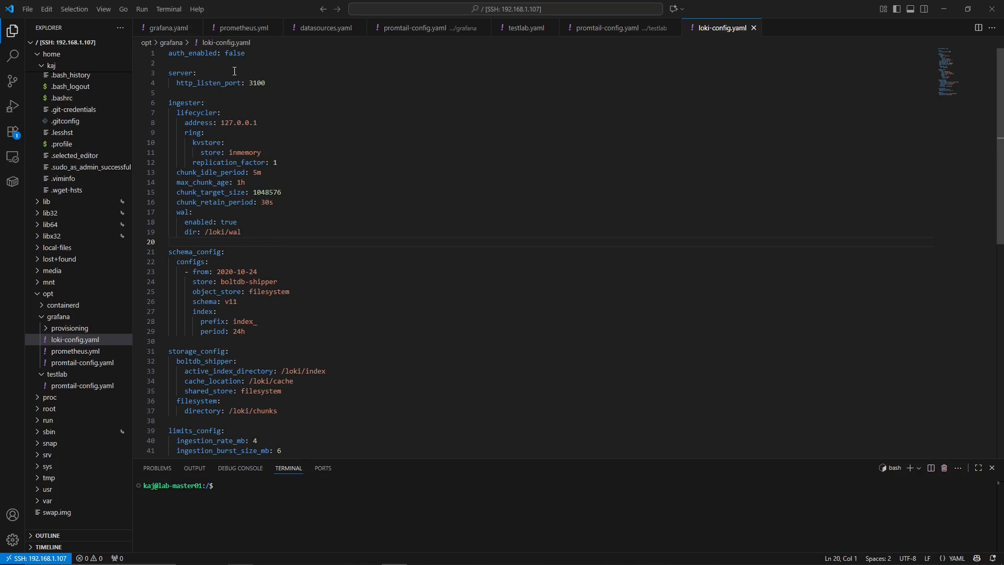
- Examine the auth_enabled setting and the server's HTTP listen port in loki-config.yaml
{"action": "double_click", "coordinate": [212, 53]}
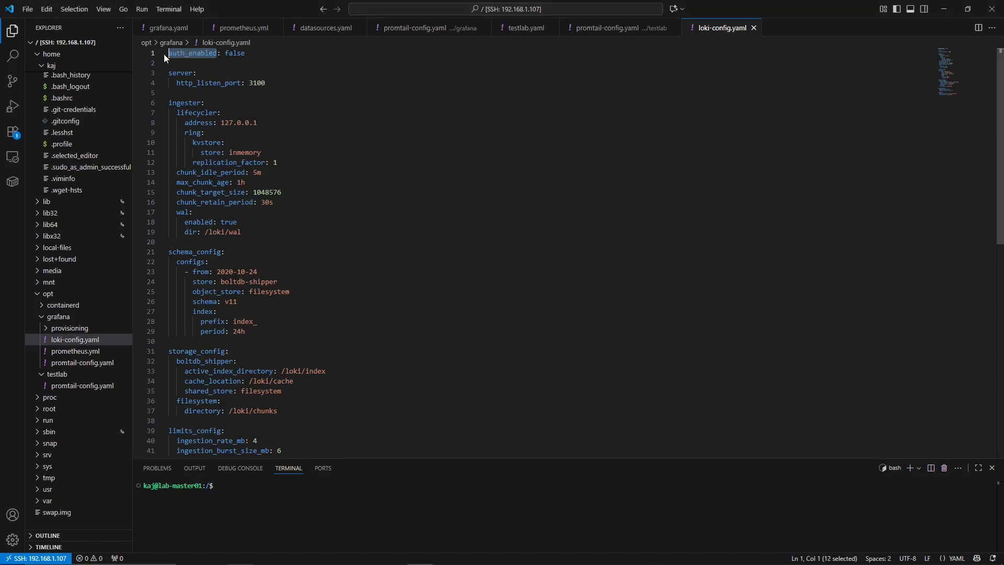
{"action": "double_click", "coordinate": [238, 54]}
{"action": "left_click_drag", "start_coordinate": [244, 55], "coordinate": [225, 54]}
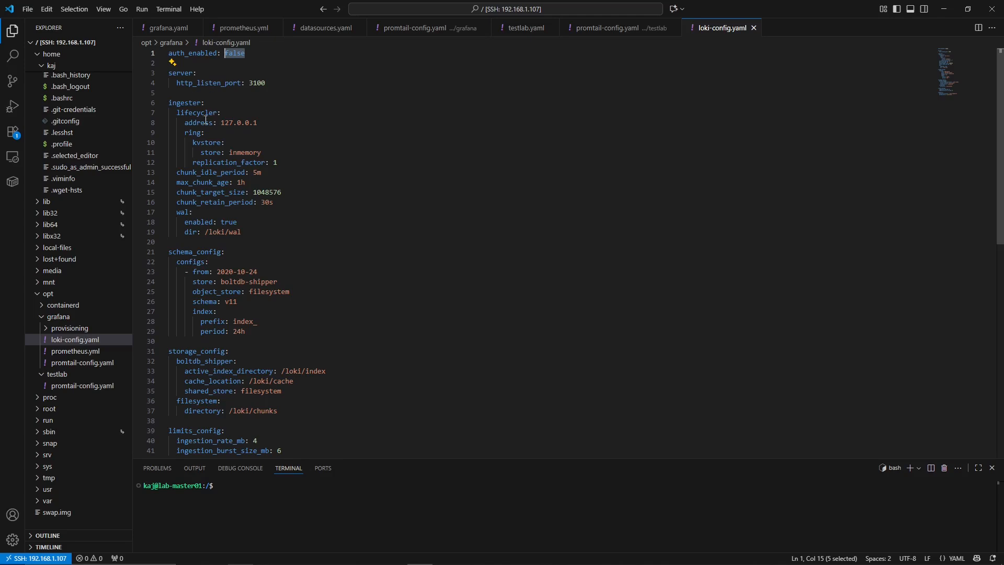
{"action": "left_click_drag", "start_coordinate": [169, 73], "coordinate": [194, 74]}
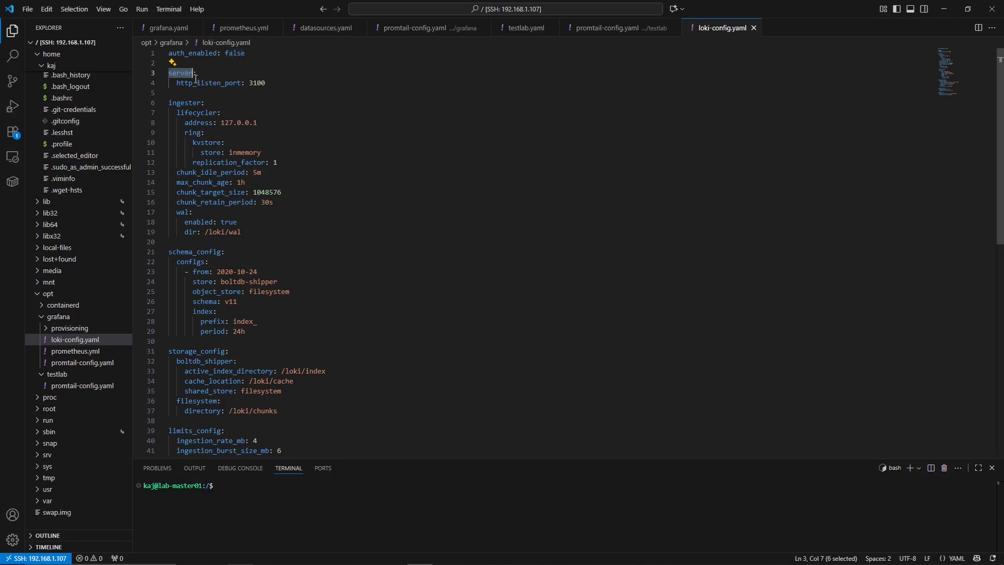
{"action": "left_click_drag", "start_coordinate": [266, 85], "coordinate": [189, 84]}
{"action": "left_click", "coordinate": [269, 90]}
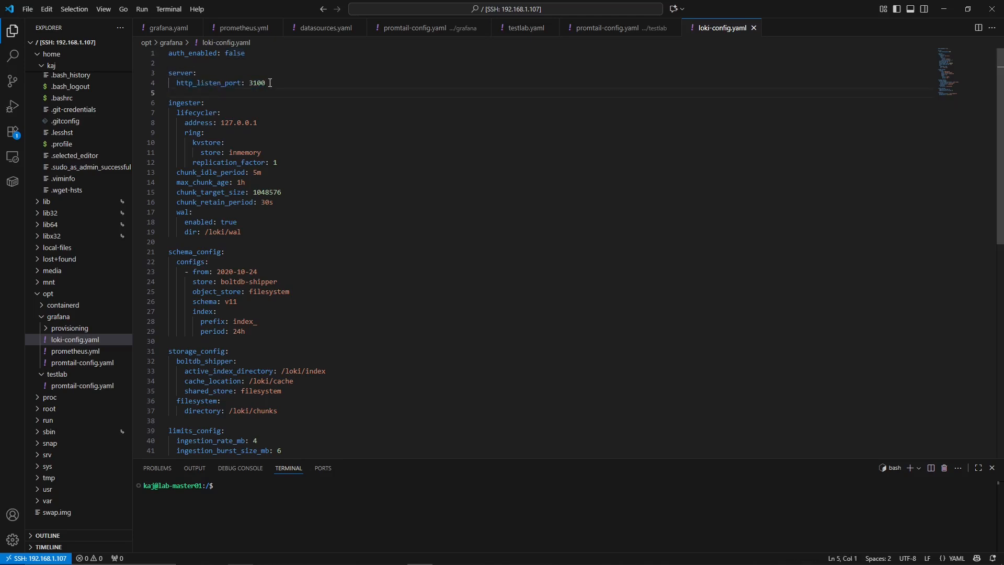
- Examine the ingester block and the schema_config store, object store and index period in loki-config.yaml
{"action": "left_click_drag", "start_coordinate": [168, 102], "coordinate": [241, 232]}
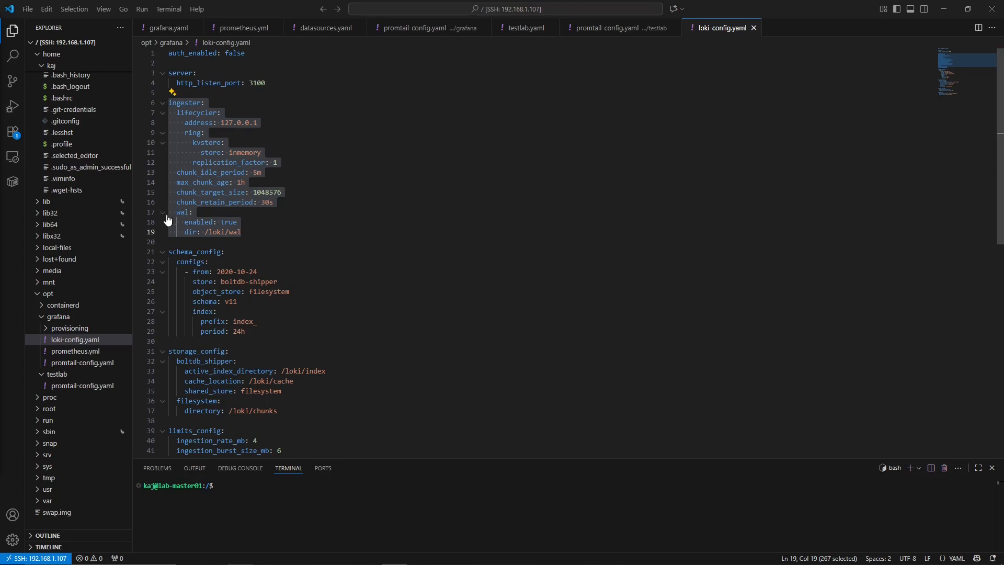
{"action": "scroll", "coordinate": [171, 215], "scroll_direction": "down", "scroll_amount": 1}
{"action": "scroll", "coordinate": [236, 233], "scroll_direction": "down", "scroll_amount": 1}
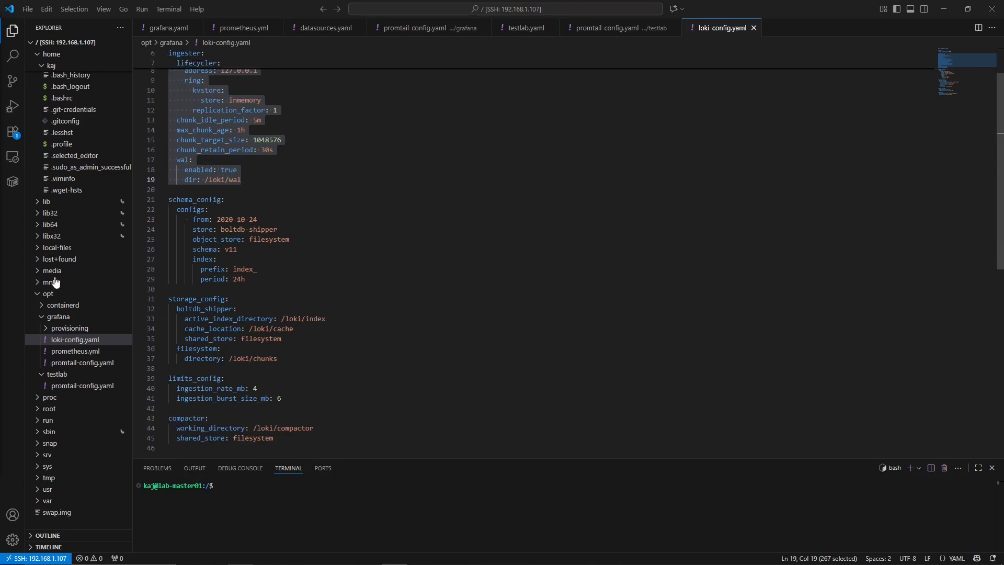
{"action": "left_click_drag", "start_coordinate": [169, 200], "coordinate": [193, 230]}
{"action": "left_click", "coordinate": [256, 219]}
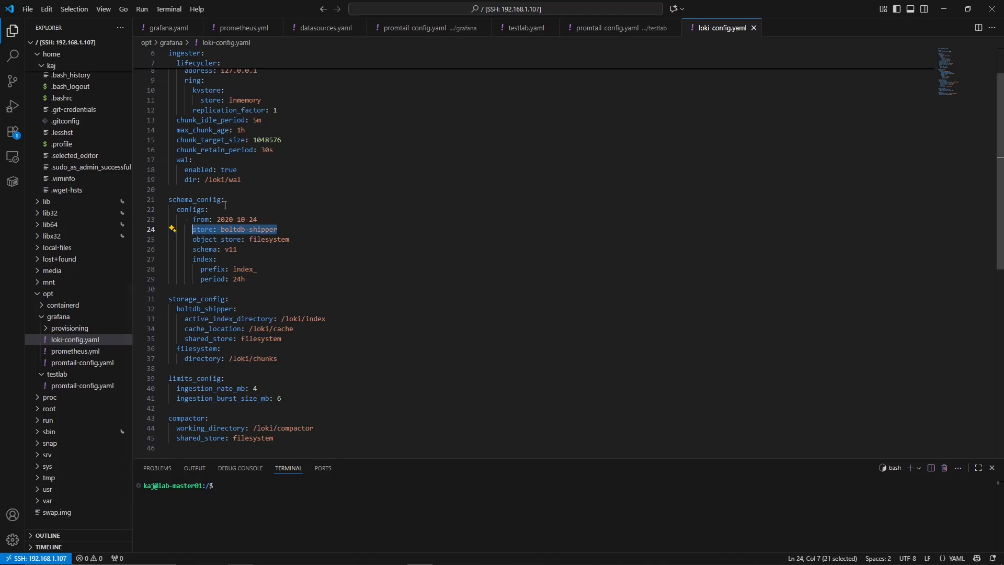
{"action": "left_click_drag", "start_coordinate": [296, 239], "coordinate": [249, 239]}
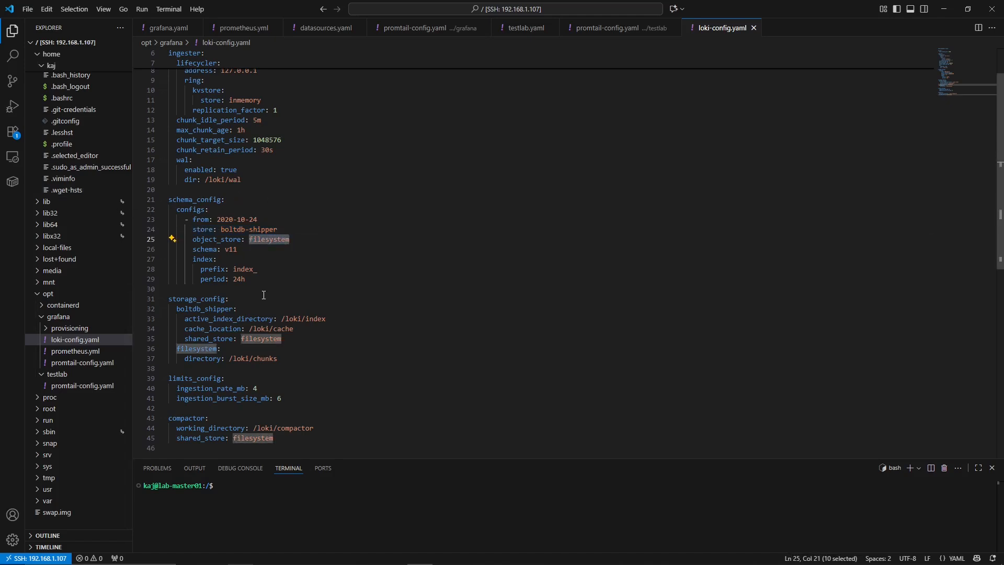
{"action": "scroll", "coordinate": [256, 271], "scroll_direction": "down", "scroll_amount": 1}
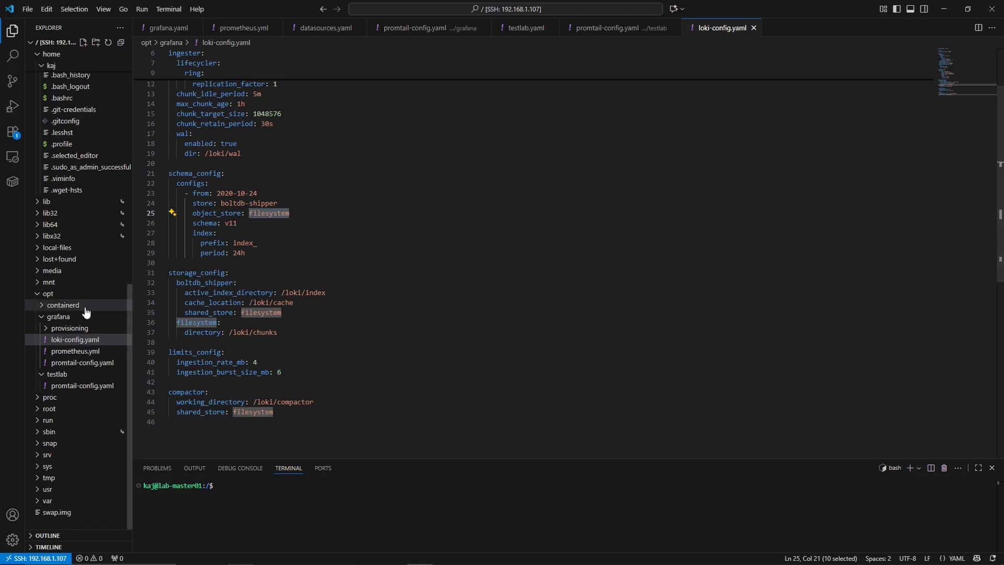
{"action": "left_click_drag", "start_coordinate": [236, 253], "coordinate": [233, 254]}
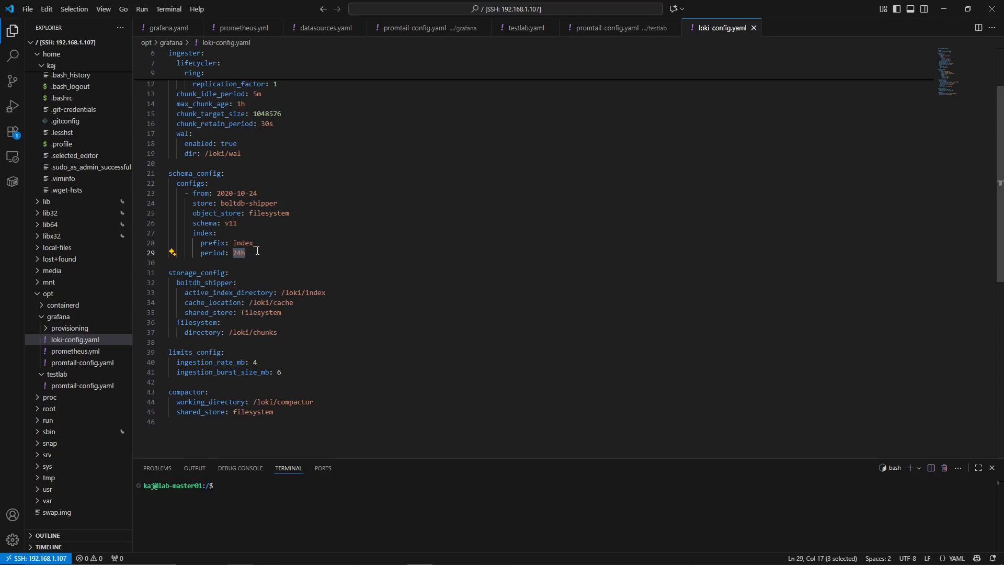
- Examine the storage_config cache location and filesystem chunks directory, and skim the rest of loki-config.yaml
{"action": "scroll", "coordinate": [280, 242], "scroll_direction": "down", "scroll_amount": 1}
{"action": "left_click_drag", "start_coordinate": [293, 277], "coordinate": [213, 276]}
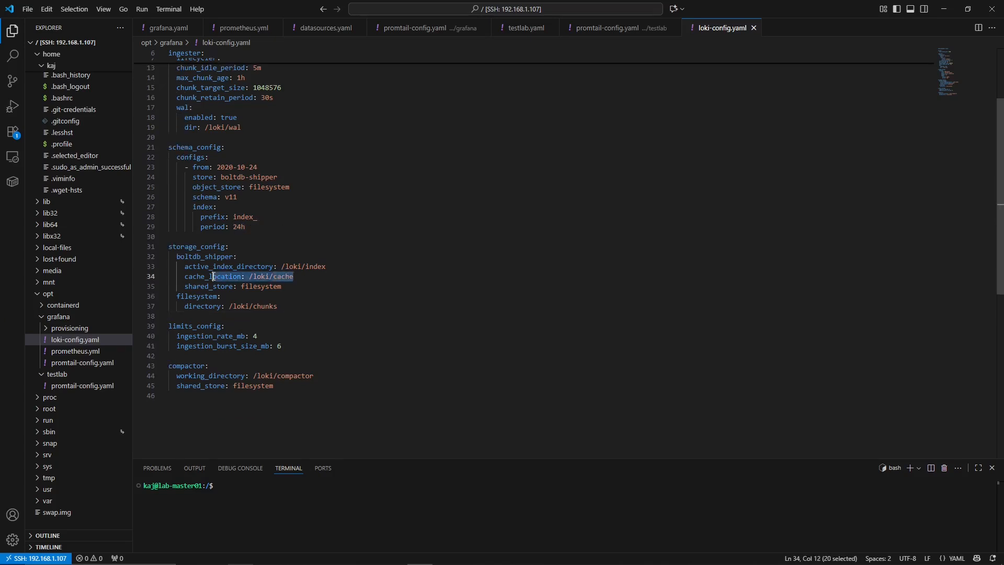
{"action": "left_click", "coordinate": [198, 308]}
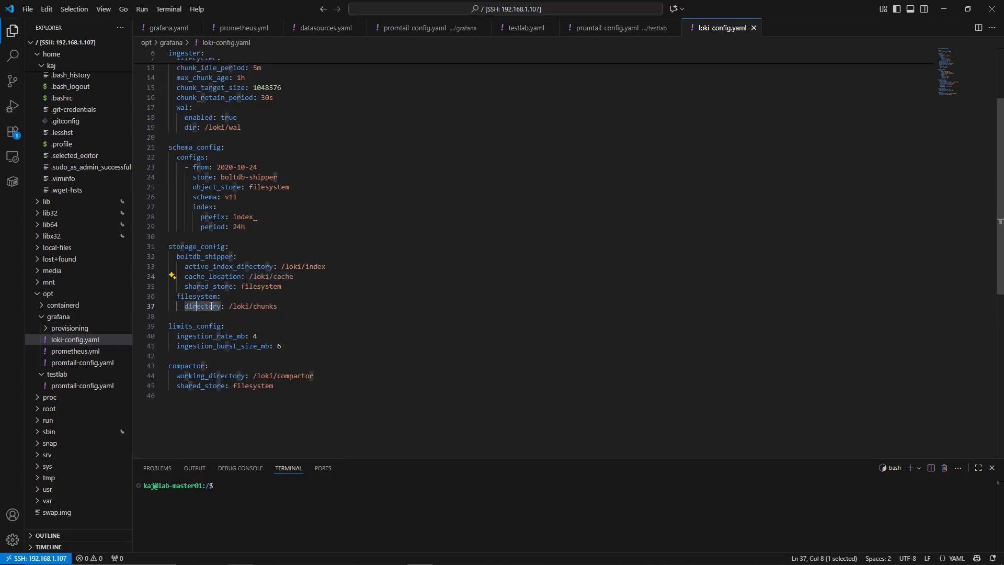
{"action": "left_click_drag", "start_coordinate": [234, 306], "coordinate": [286, 306]}
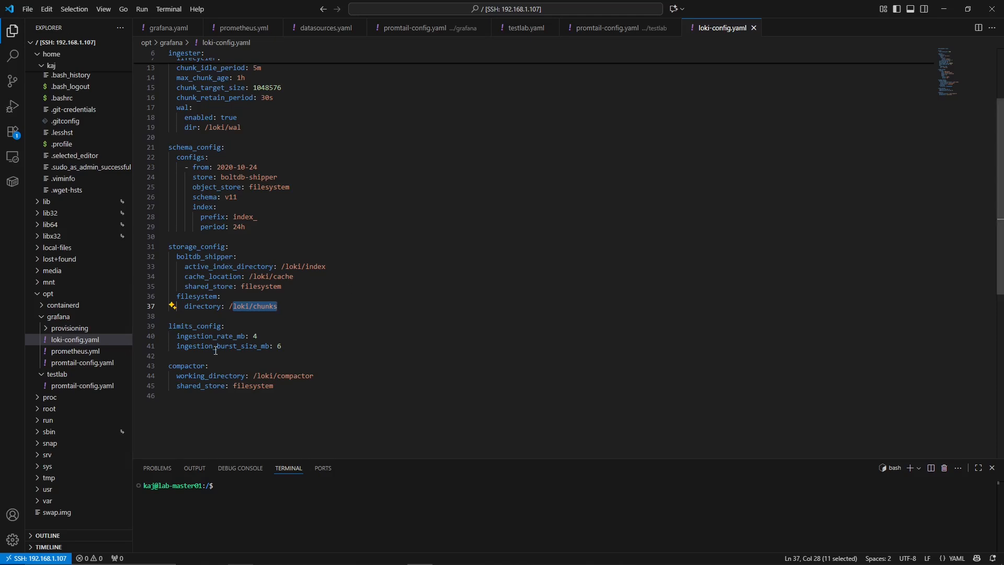
{"action": "scroll", "coordinate": [199, 336], "scroll_direction": "down", "scroll_amount": 1}
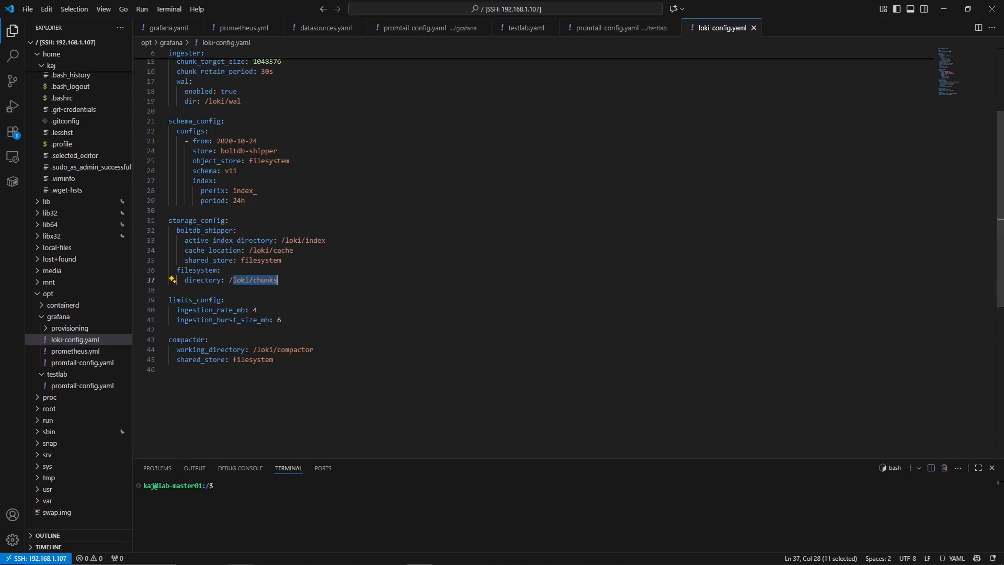
{"action": "scroll", "coordinate": [268, 240], "scroll_direction": "up", "scroll_amount": 5}
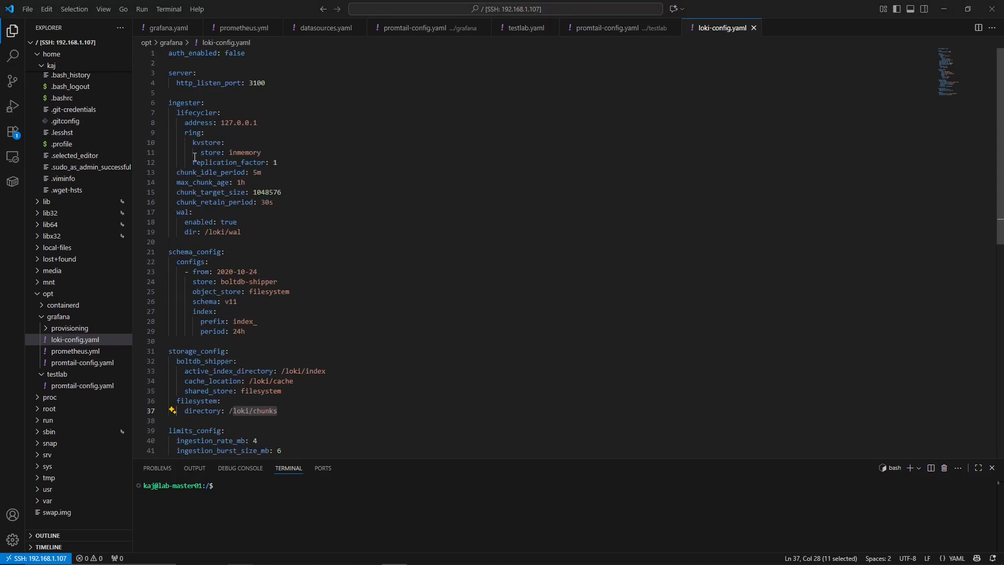
{"action": "scroll", "coordinate": [210, 209], "scroll_direction": "down", "scroll_amount": 4}
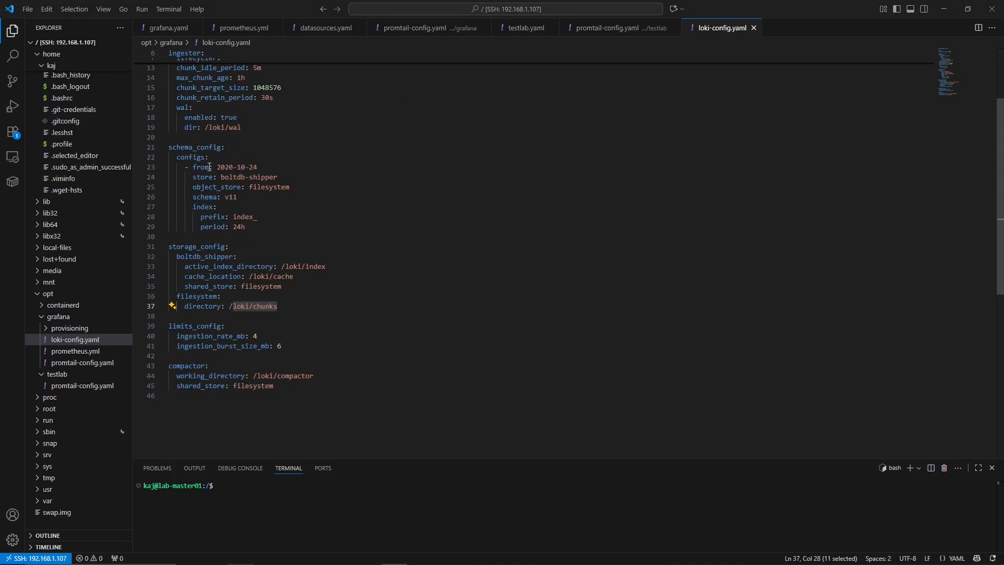
{"action": "scroll", "coordinate": [263, 280], "scroll_direction": "up", "scroll_amount": 4}
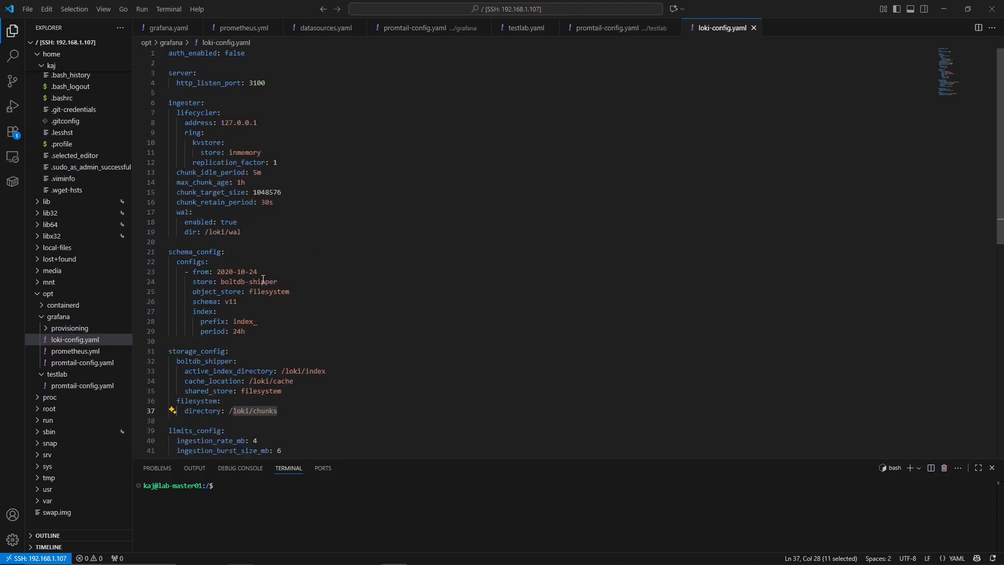
- Open datasources.yaml and examine the host and port in the Prometheus and Loki data source URLs
{"action": "left_click", "coordinate": [321, 28]}
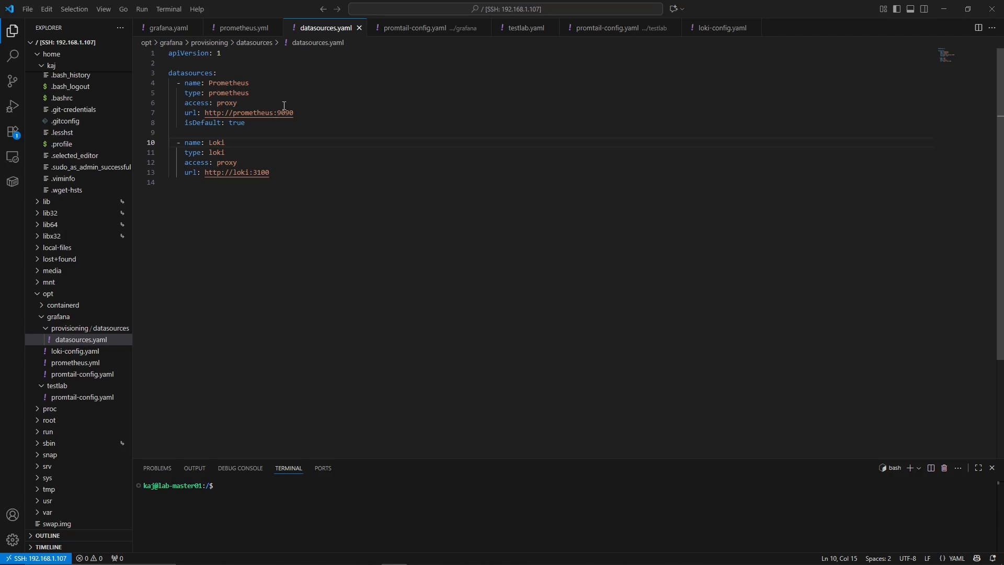
{"action": "double_click", "coordinate": [238, 114]}
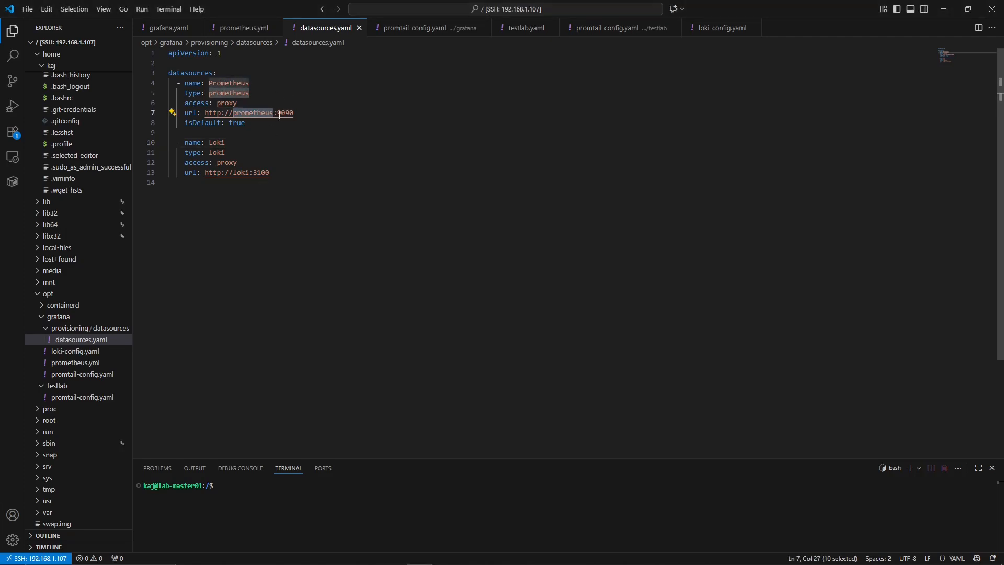
{"action": "left_click_drag", "start_coordinate": [277, 114], "coordinate": [295, 115]}
{"action": "left_click", "coordinate": [253, 206]}
{"action": "double_click", "coordinate": [237, 173]}
{"action": "left_click_drag", "start_coordinate": [253, 174], "coordinate": [270, 174]}
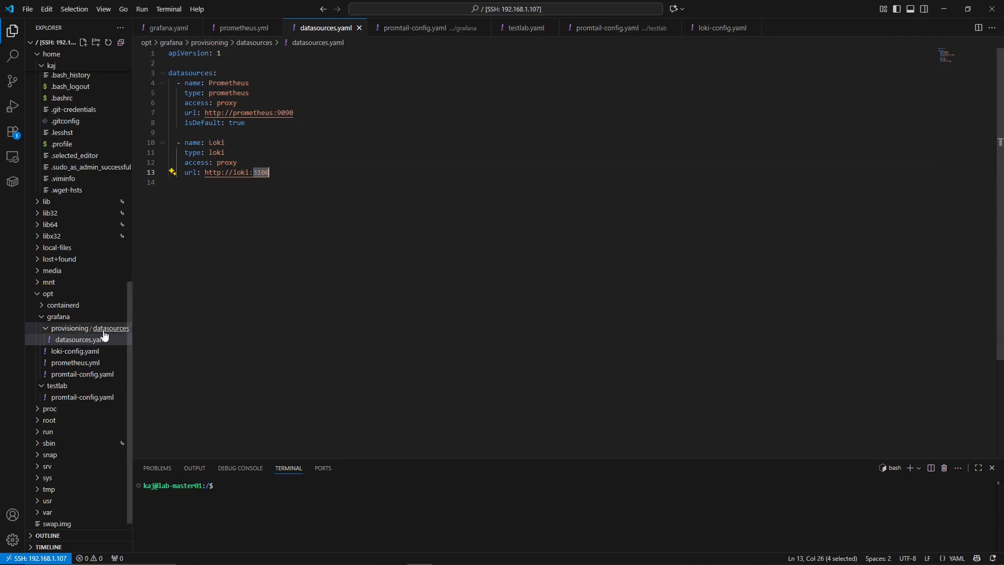
- Switch to Grafana and check the data sources available for the Host Logs panel's query
{"action": "left_click", "coordinate": [394, 564]}
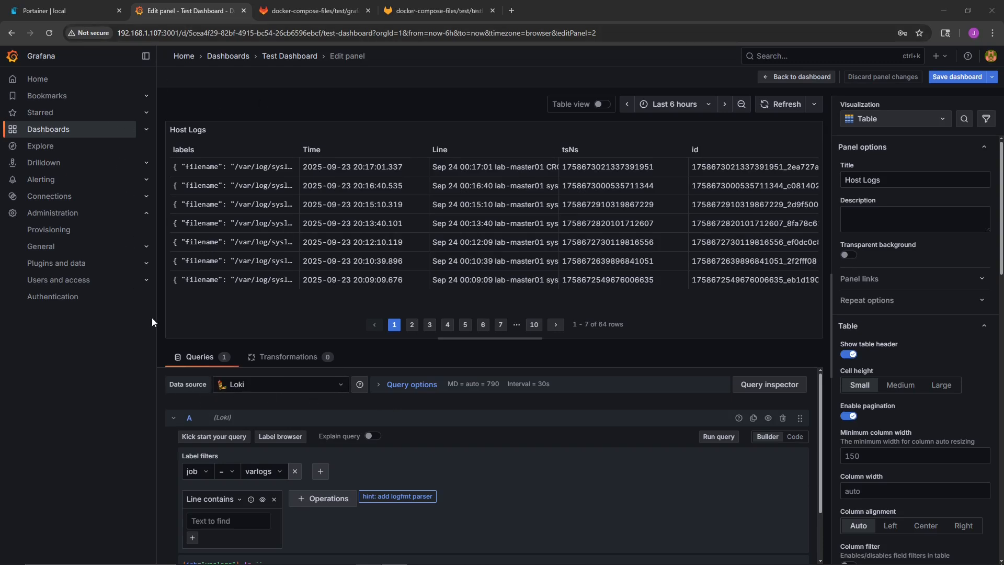
{"action": "left_click", "coordinate": [233, 385]}
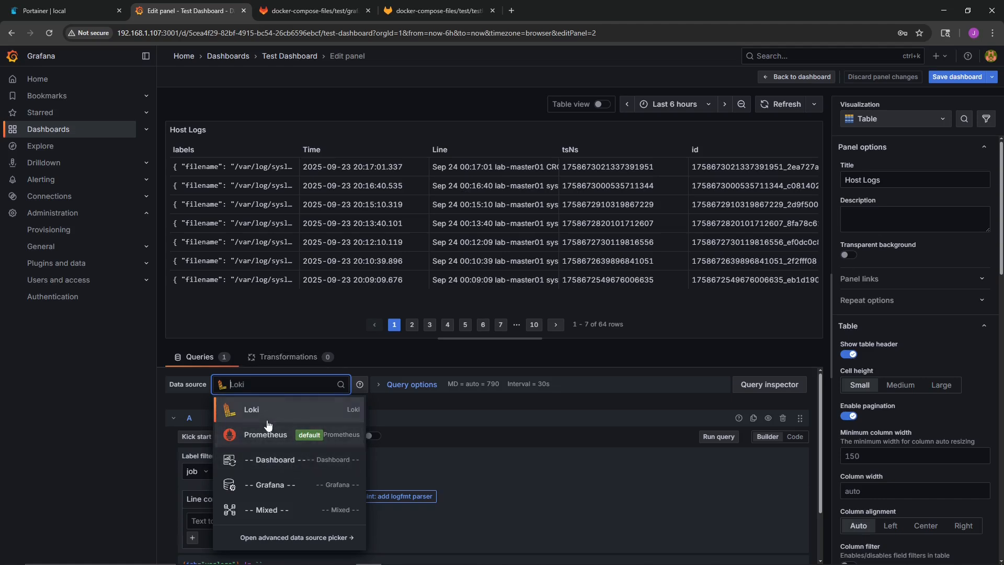
{"action": "scroll", "coordinate": [264, 434], "scroll_direction": "down", "scroll_amount": 2}
{"action": "scroll", "coordinate": [270, 411], "scroll_direction": "up", "scroll_amount": 2}
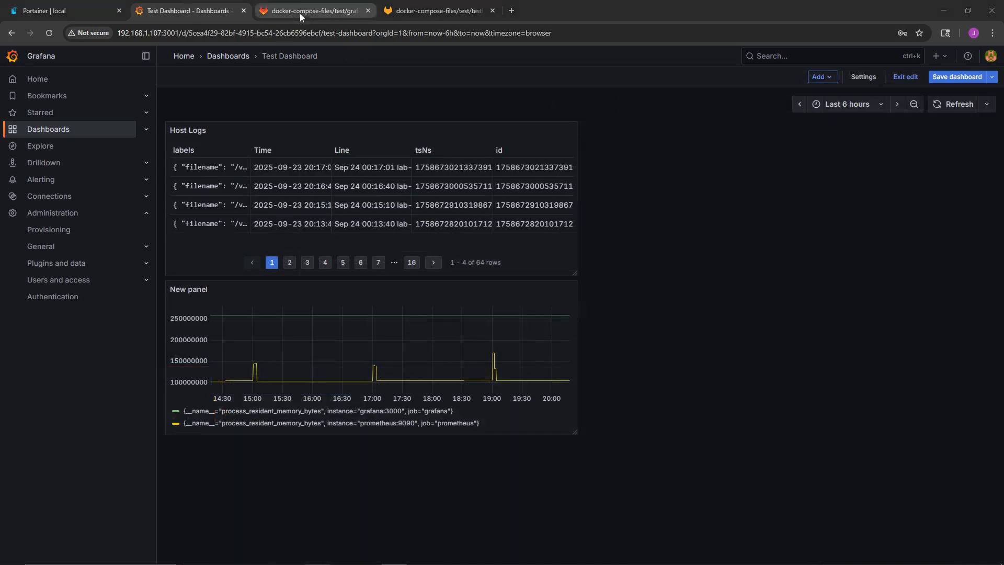
- Switch to Portainer, start a new stack with the Repository build method and Git authentication enabled, and review its repository and compose path fields
{"action": "left_click", "coordinate": [305, 9]}
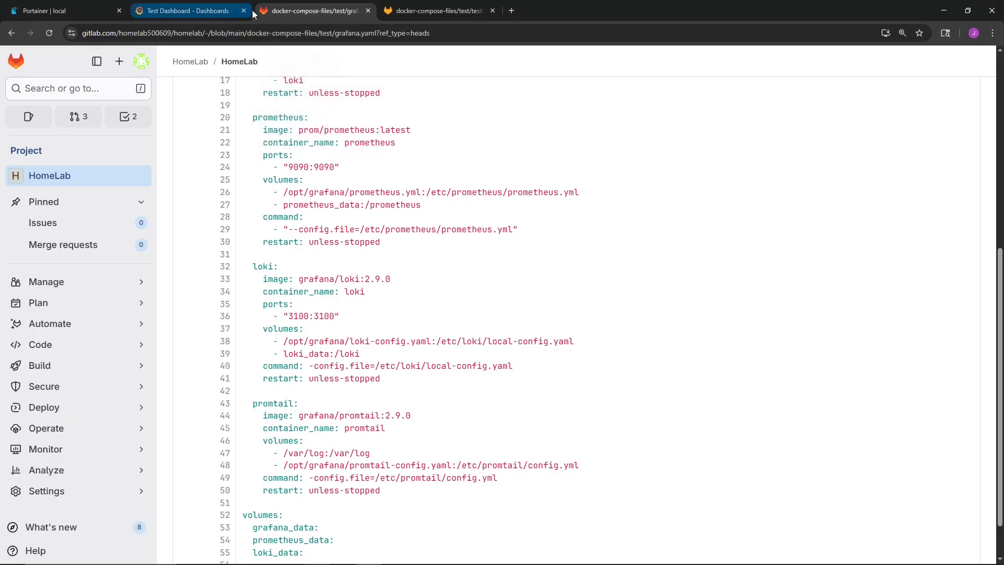
{"action": "left_click", "coordinate": [52, 7]}
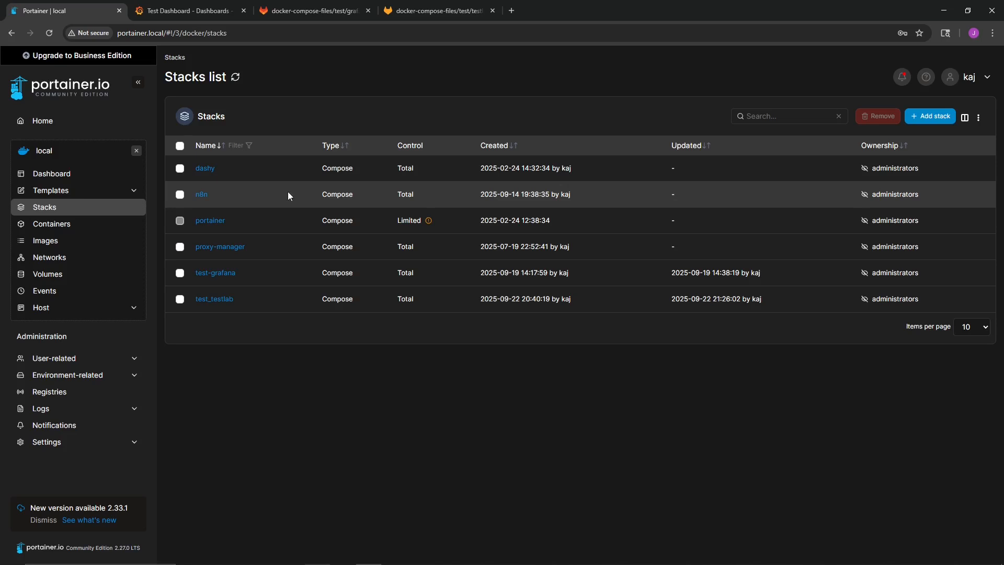
{"action": "left_click", "coordinate": [915, 121]}
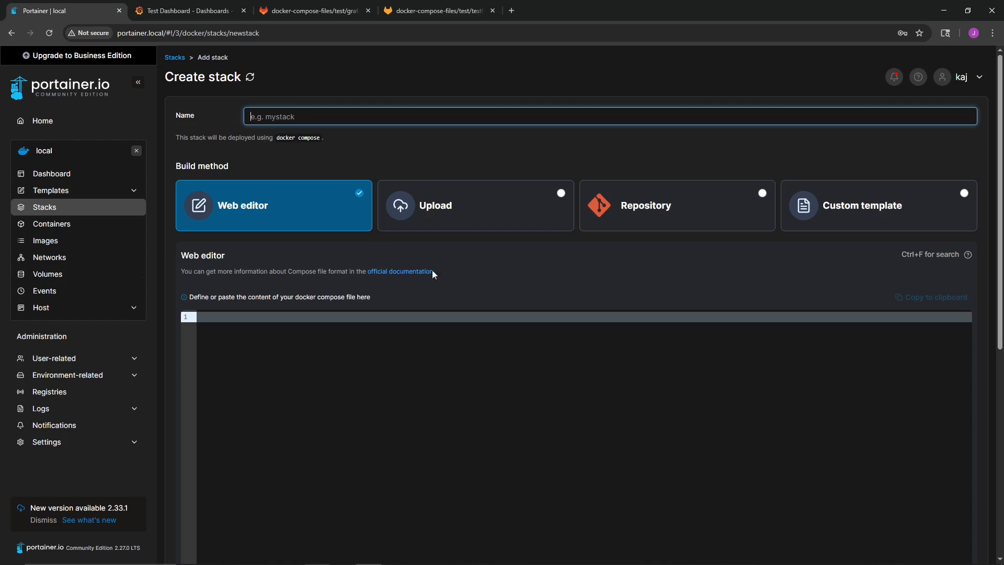
{"action": "left_click", "coordinate": [643, 214]}
{"action": "left_click", "coordinate": [323, 273]}
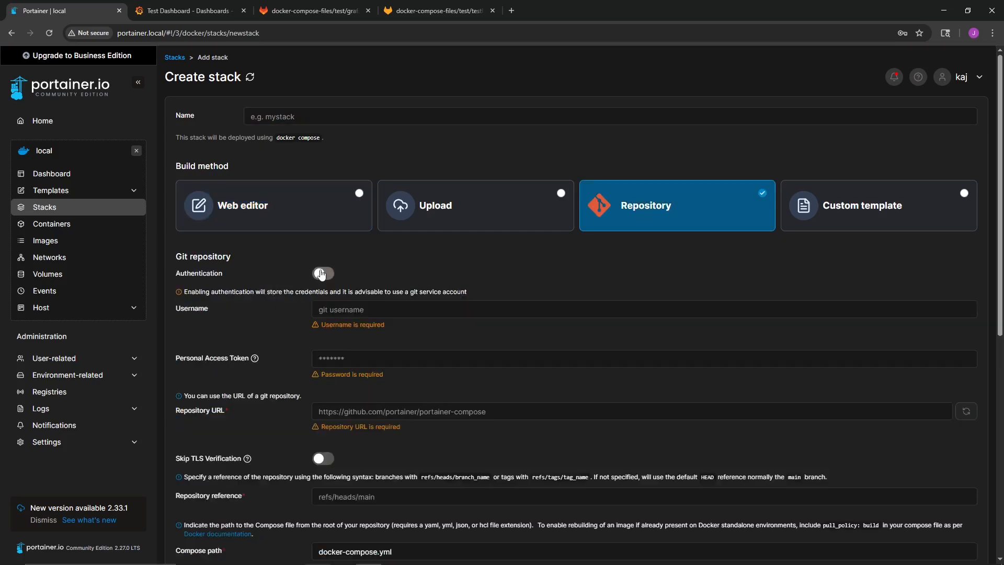
{"action": "scroll", "coordinate": [379, 348], "scroll_direction": "down", "scroll_amount": 2}
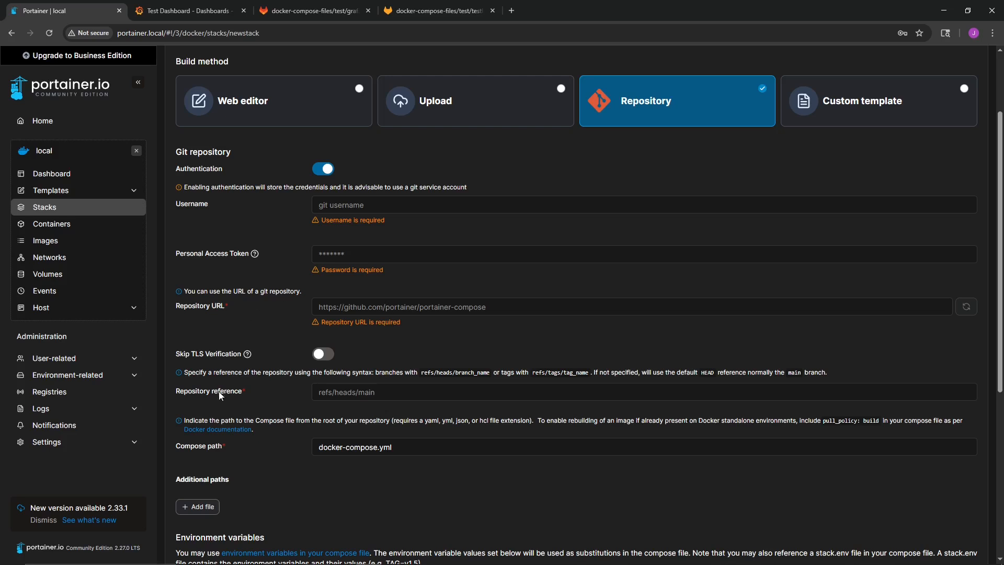
{"action": "scroll", "coordinate": [360, 303], "scroll_direction": "down", "scroll_amount": 3}
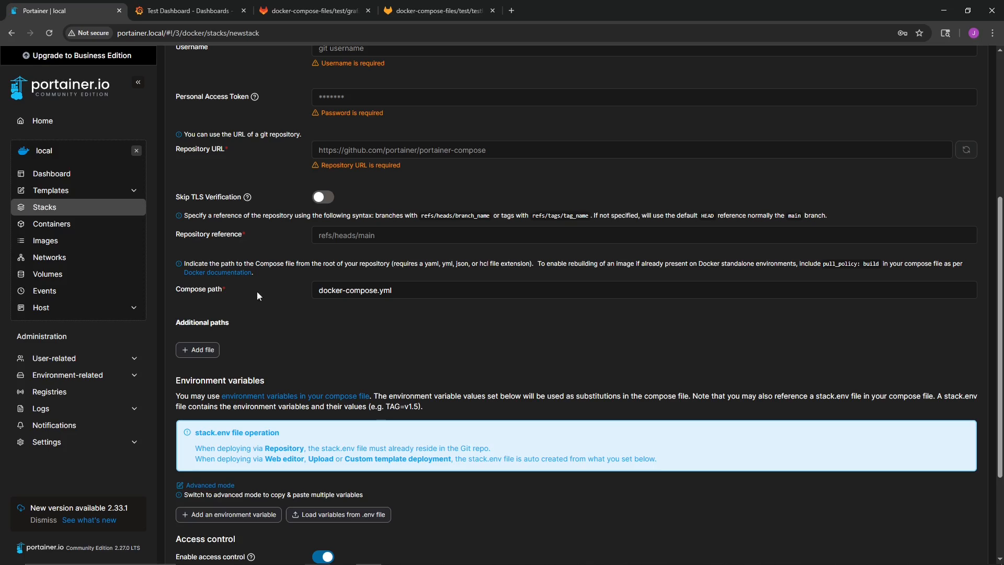
- Check the grafana.yaml file path in the GitLab repository, and review the remaining options of Portainer's new stack form
{"action": "key", "text": "ctrl+3"}
{"action": "scroll", "coordinate": [277, 160], "scroll_direction": "up", "scroll_amount": 6}
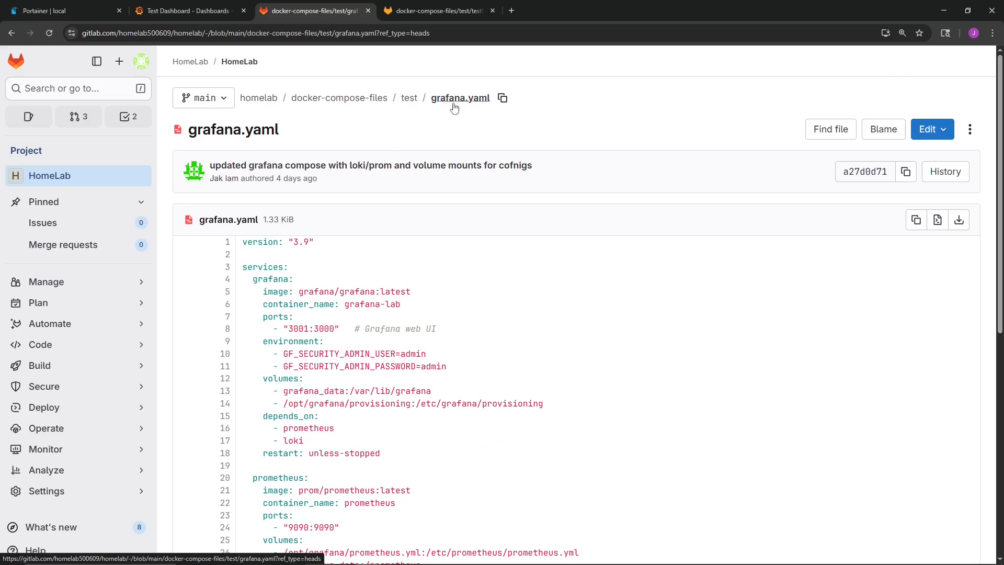
{"action": "left_click", "coordinate": [45, 11]}
{"action": "scroll", "coordinate": [266, 238], "scroll_direction": "down", "scroll_amount": 1}
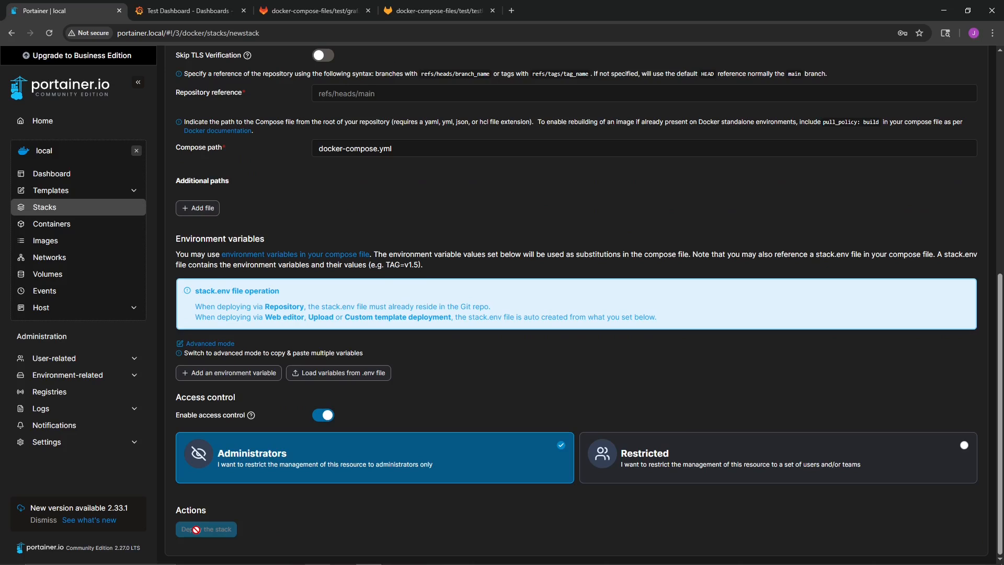
- Open the existing test-grafana stack and examine its Git redeploy settings and containers, comparing them with the running Grafana dashboard
{"action": "left_click", "coordinate": [11, 33]}
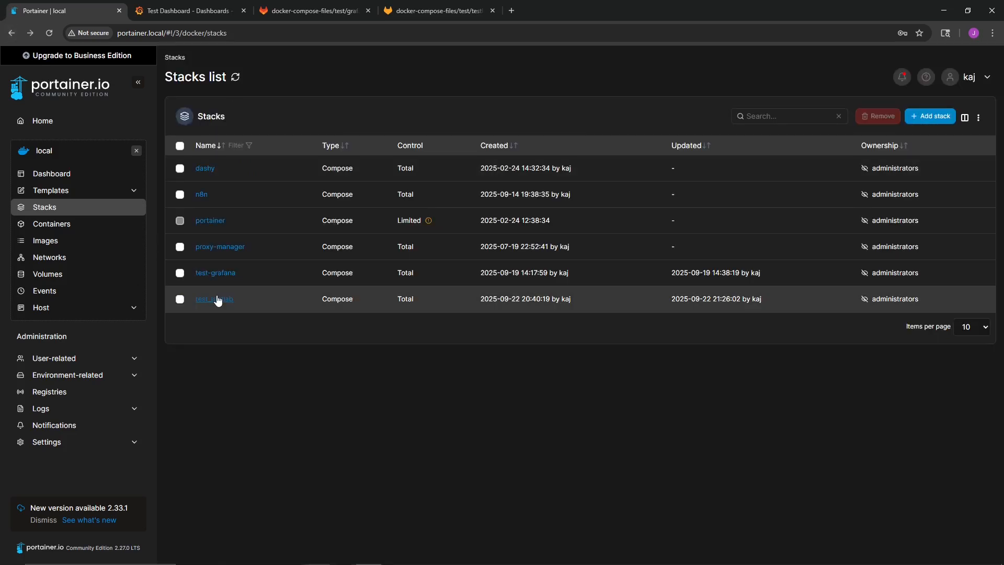
{"action": "left_click", "coordinate": [217, 274]}
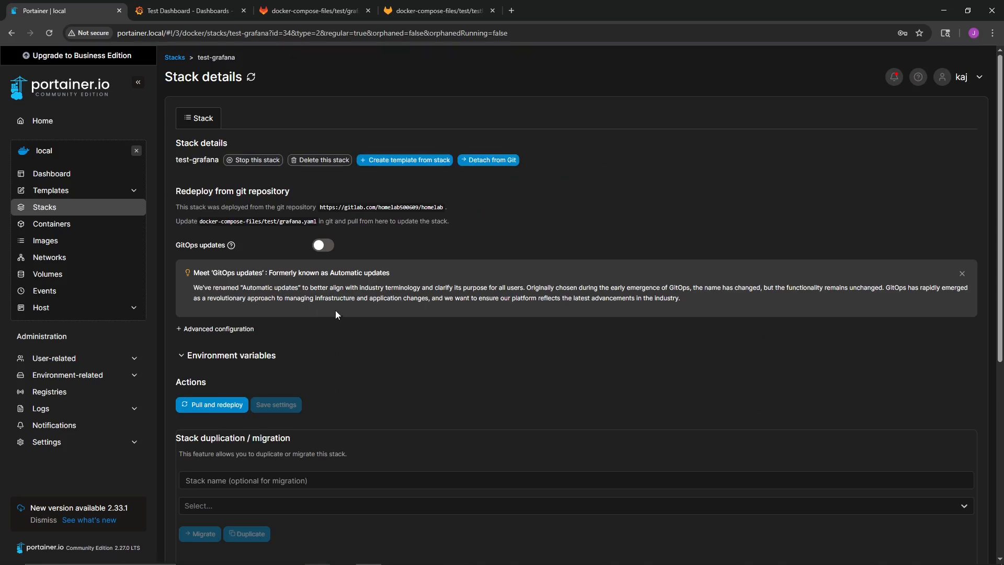
{"action": "scroll", "coordinate": [321, 313], "scroll_direction": "down", "scroll_amount": 5}
{"action": "scroll", "coordinate": [336, 310], "scroll_direction": "down", "scroll_amount": 1}
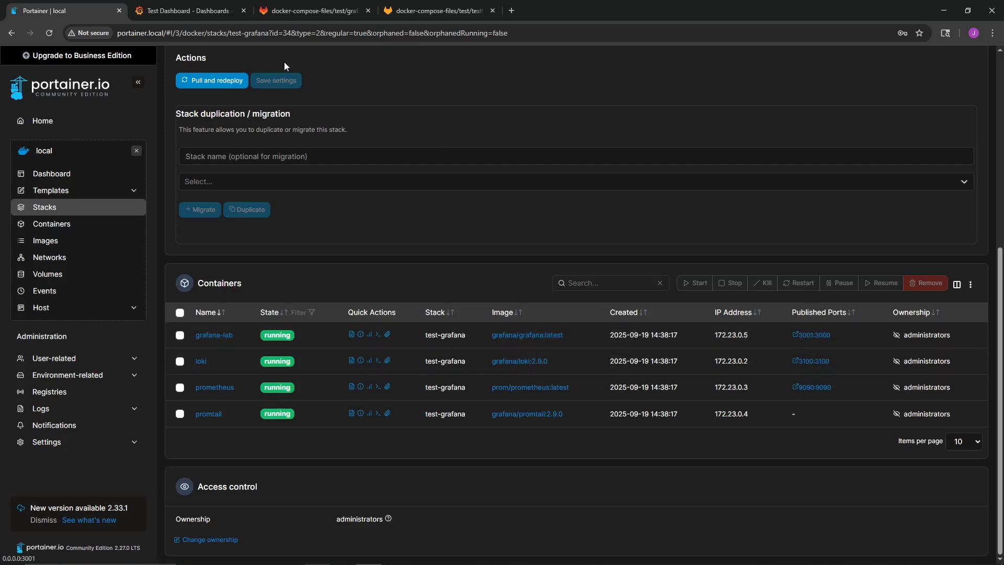
{"action": "left_click", "coordinate": [167, 10]}
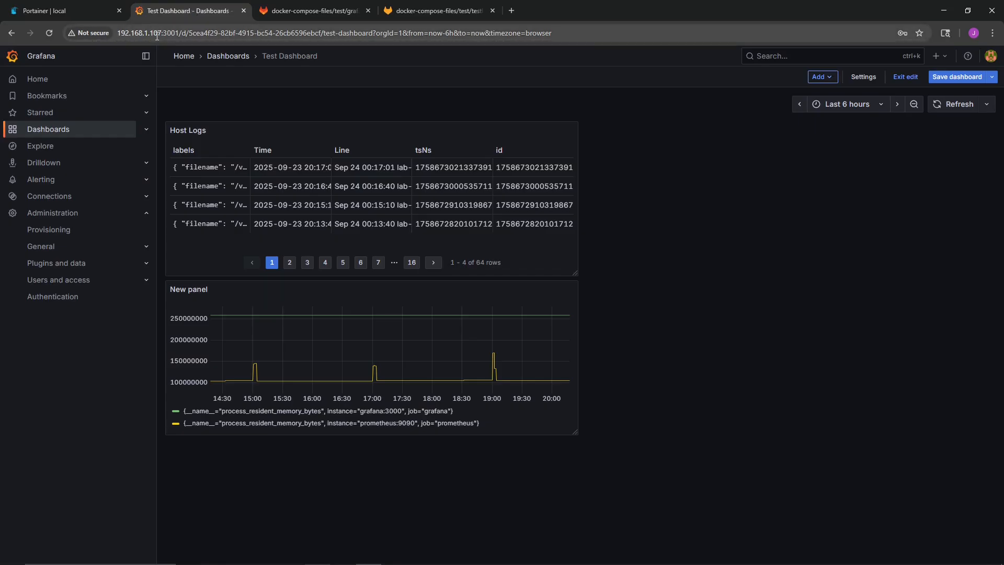
{"action": "left_click", "coordinate": [89, 11]}
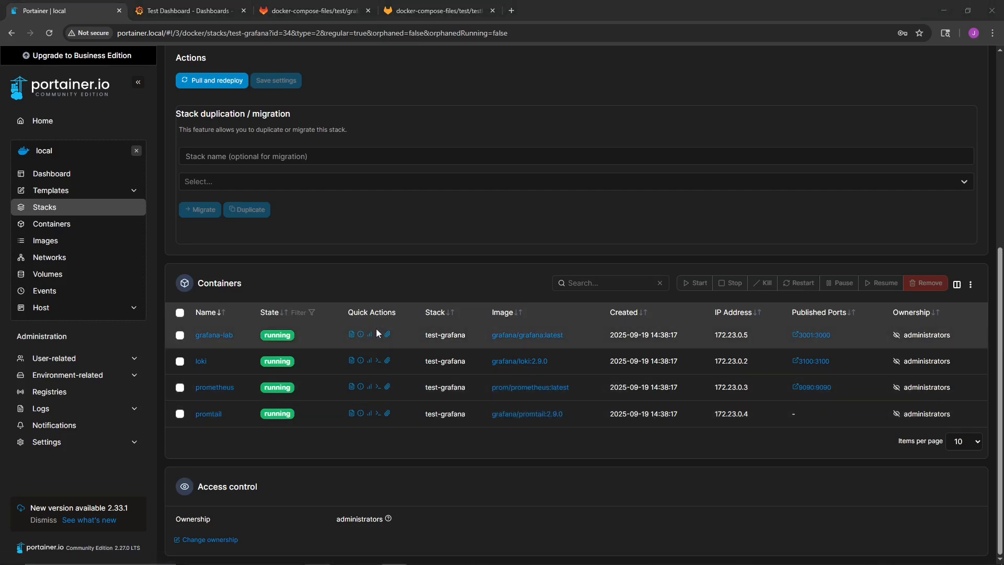
{"action": "scroll", "coordinate": [468, 372], "scroll_direction": "up", "scroll_amount": 5}
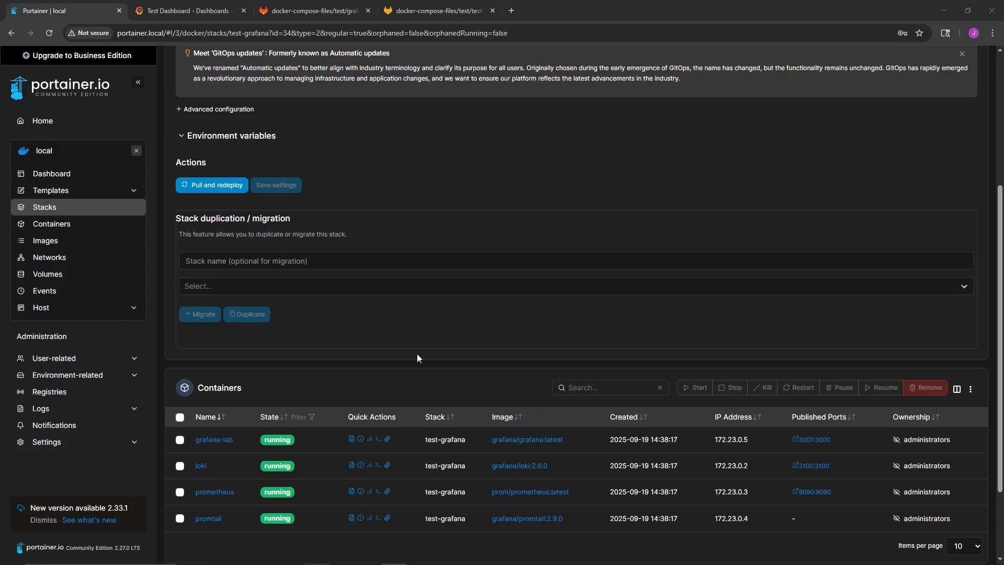
- Switch to Grafana and leave the test dashboard, discarding its unsaved changes, to look over the home page
{"action": "left_click", "coordinate": [189, 11]}
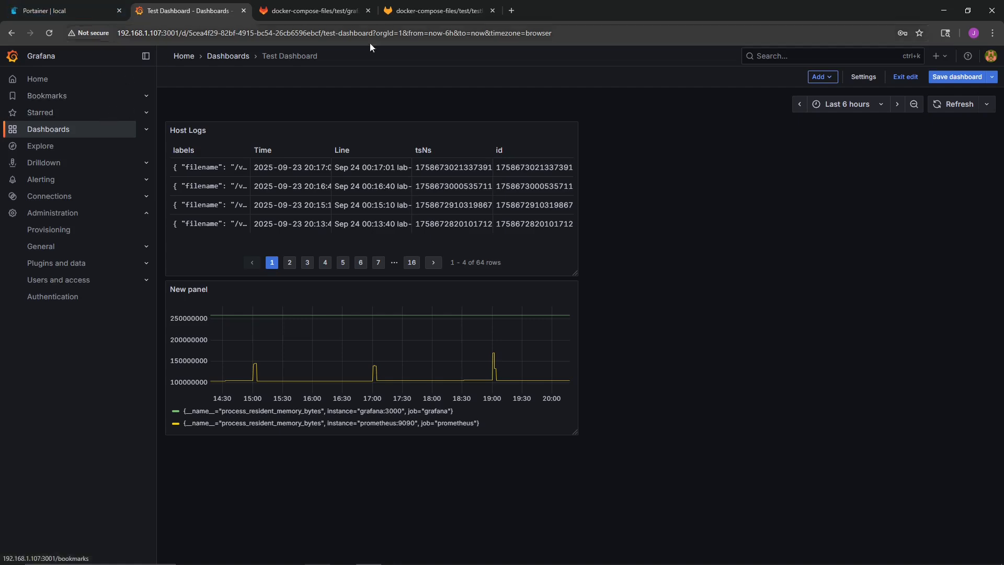
{"action": "left_click", "coordinate": [110, 97]}
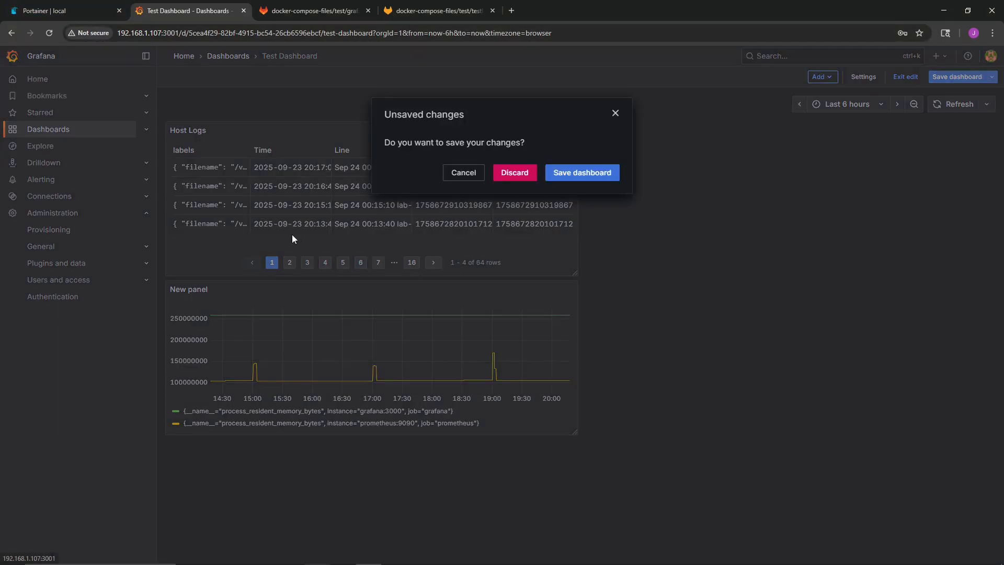
{"action": "left_click", "coordinate": [515, 173]}
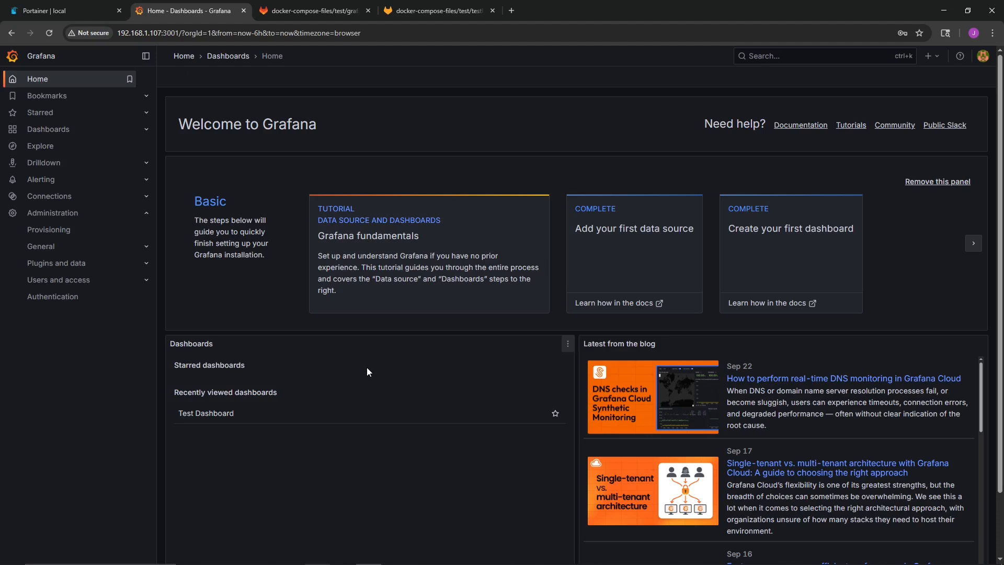
{"action": "scroll", "coordinate": [269, 302], "scroll_direction": "down", "scroll_amount": 2}
{"action": "scroll", "coordinate": [274, 340], "scroll_direction": "up", "scroll_amount": 2}
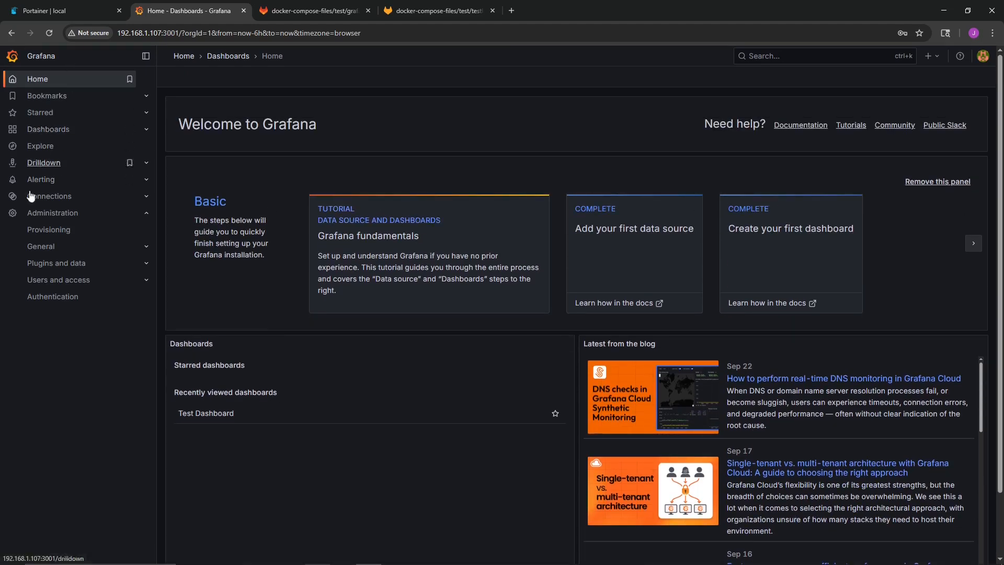
- Create a new dashboard and add a visualization that uses the Loki data source
{"action": "left_click", "coordinate": [55, 130]}
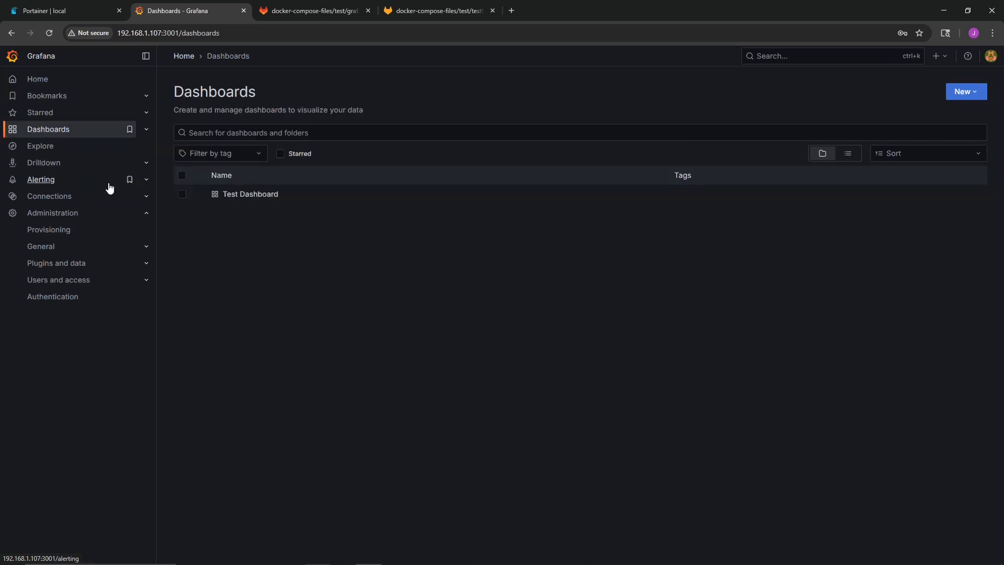
{"action": "left_click", "coordinate": [966, 92]}
{"action": "left_click", "coordinate": [946, 115]}
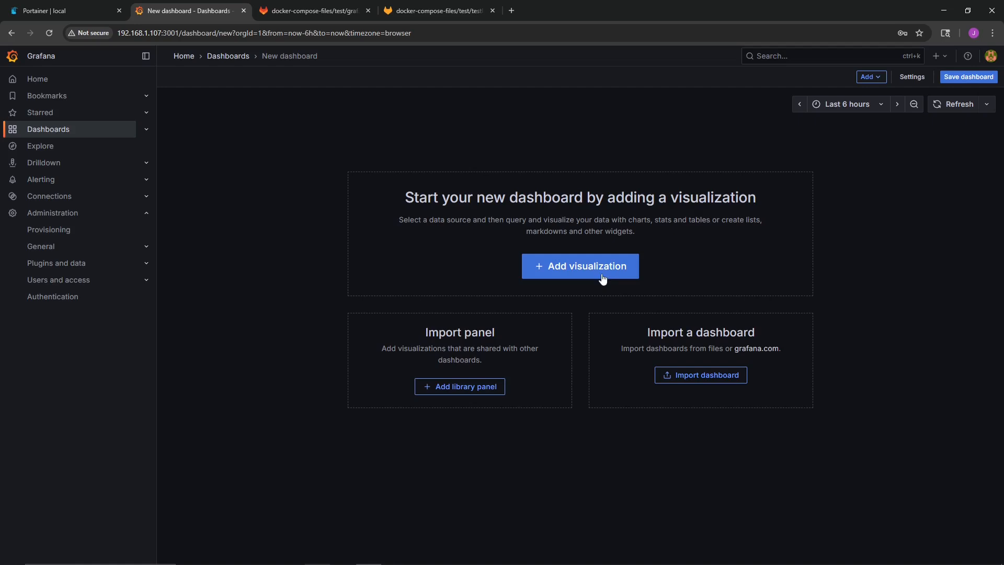
{"action": "left_click", "coordinate": [569, 276]}
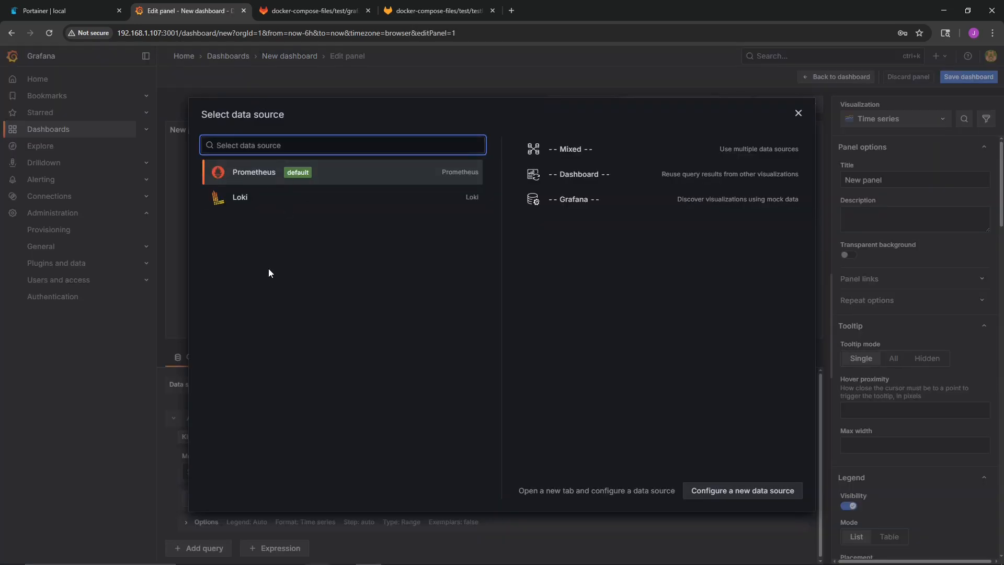
{"action": "left_click", "coordinate": [245, 197]}
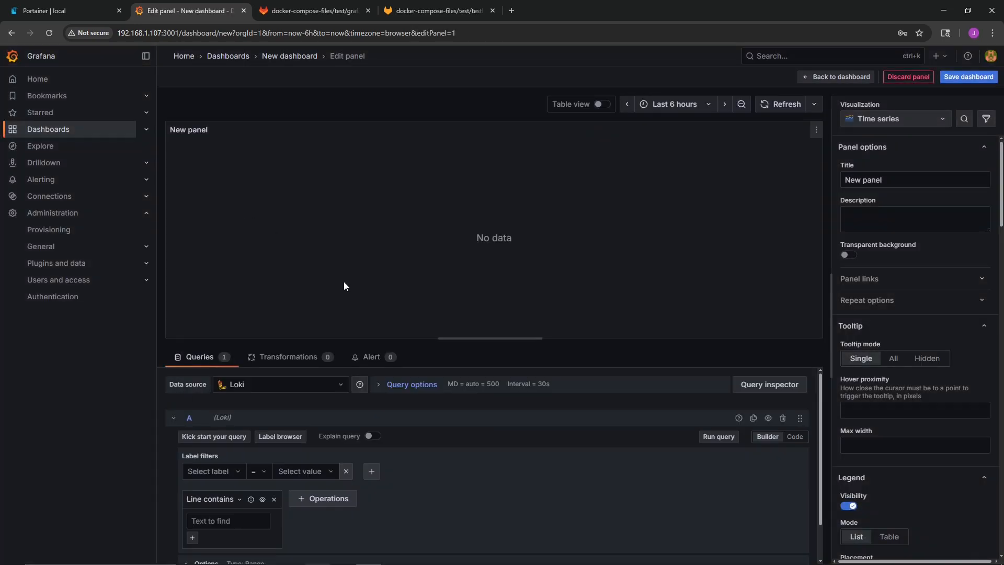
- Filter the panel's Loki query to job = varlogs, run it and show the logs as a table
{"action": "scroll", "coordinate": [384, 419], "scroll_direction": "down", "scroll_amount": 1}
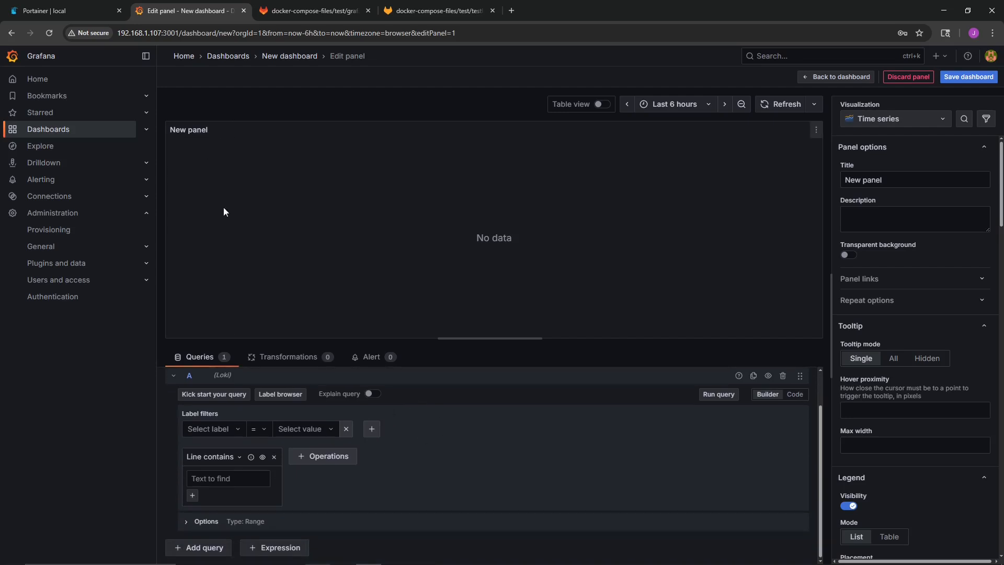
{"action": "scroll", "coordinate": [305, 496], "scroll_direction": "up", "scroll_amount": 1}
{"action": "left_click", "coordinate": [216, 471]}
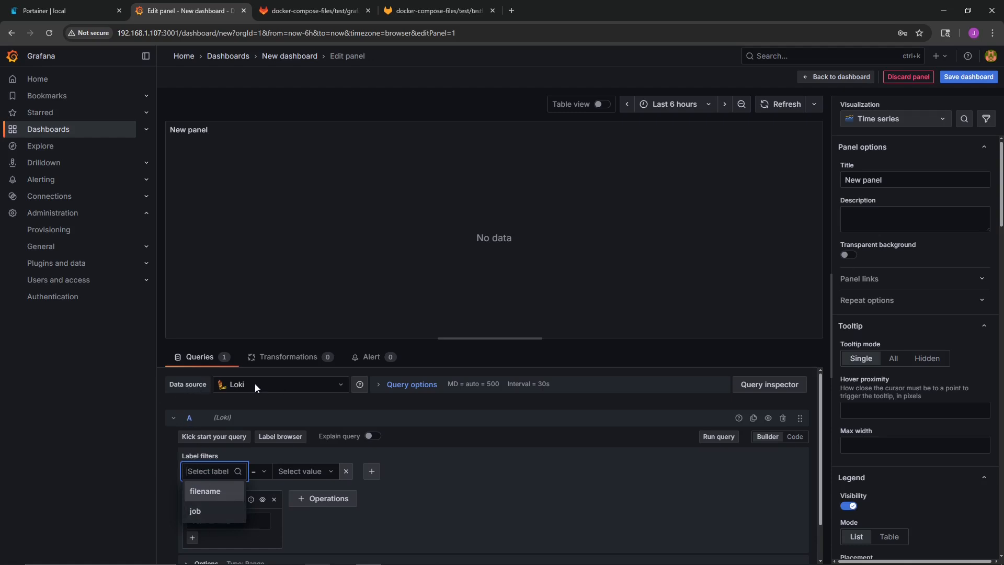
{"action": "left_click", "coordinate": [196, 511]}
{"action": "left_click", "coordinate": [271, 474]}
{"action": "left_click", "coordinate": [283, 486]}
{"action": "left_click", "coordinate": [723, 440]}
{"action": "scroll", "coordinate": [436, 527], "scroll_direction": "down", "scroll_amount": 2}
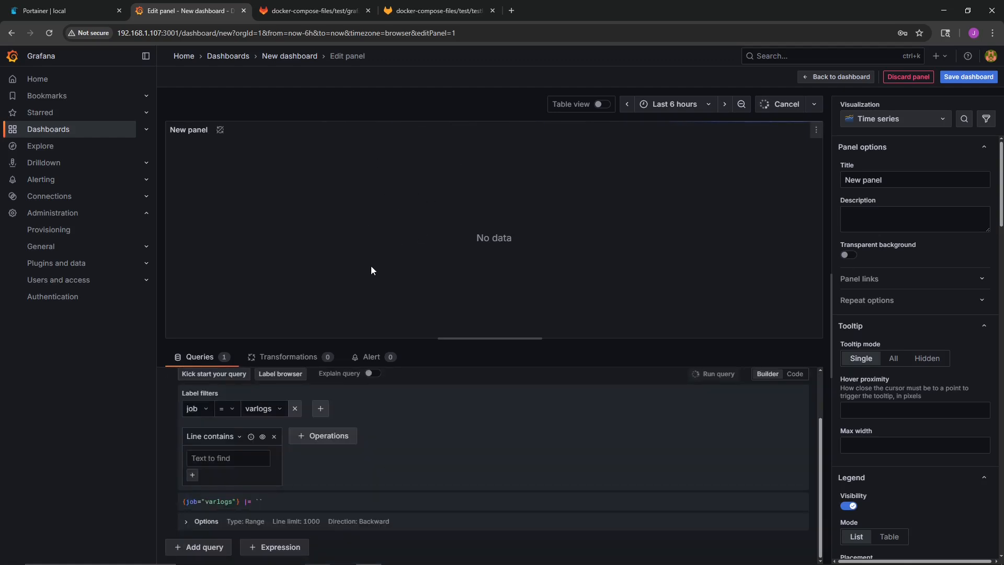
{"action": "left_click", "coordinate": [398, 257]}
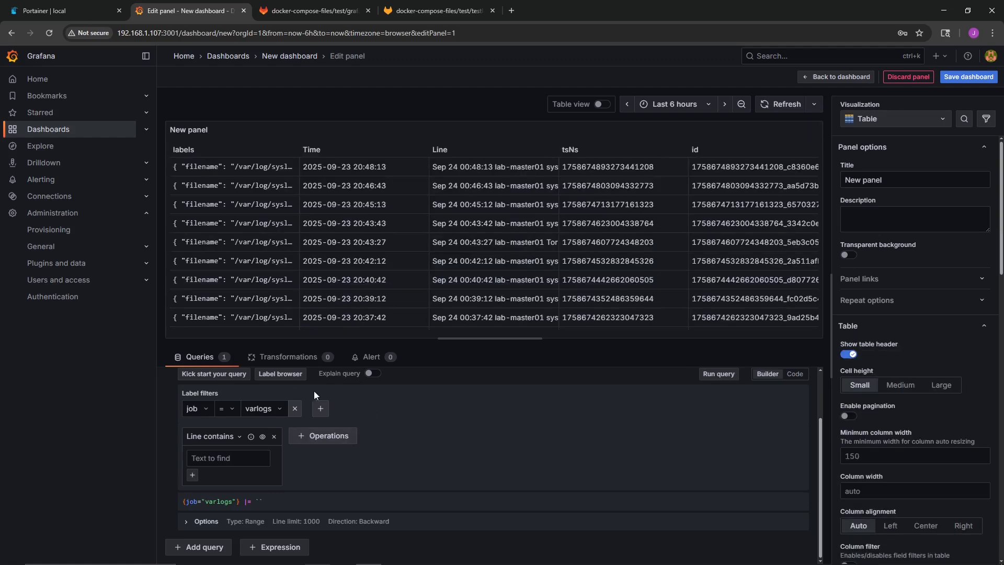
- Add a second label filter to the panel query with filename = /var/log/auth.log
{"action": "left_click", "coordinate": [320, 407]}
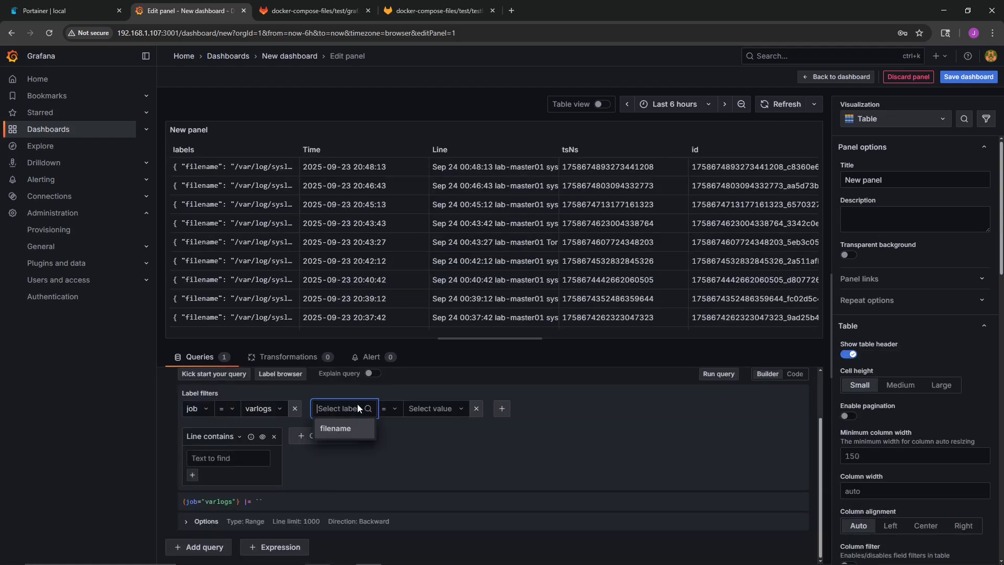
{"action": "left_click", "coordinate": [335, 429]}
{"action": "left_click", "coordinate": [429, 411]}
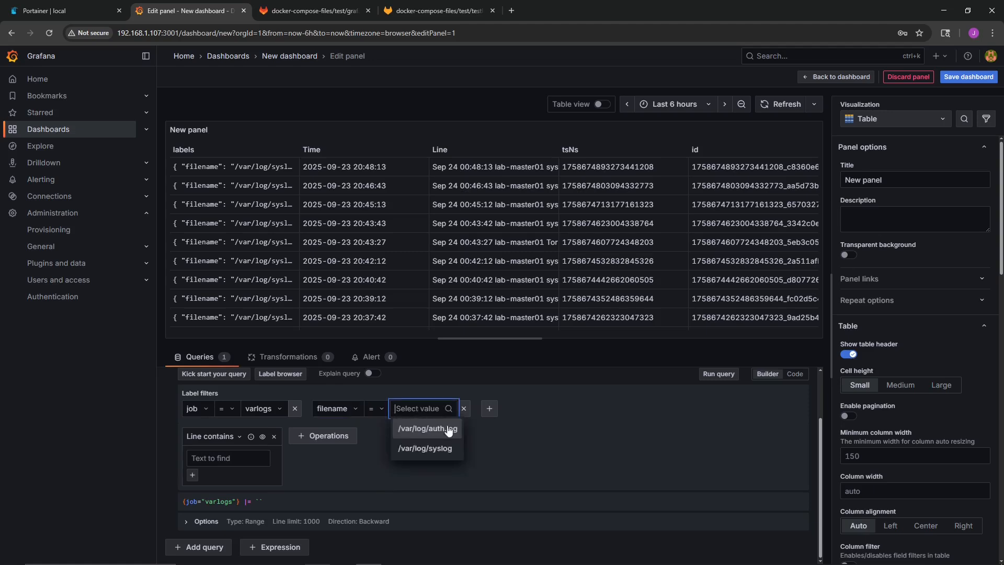
{"action": "left_click", "coordinate": [419, 429]}
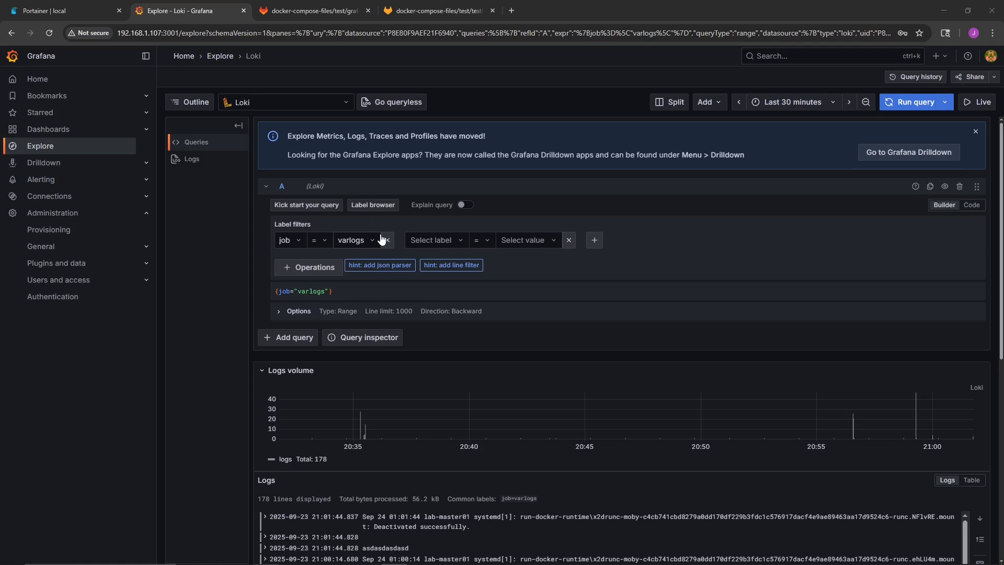
- Add the label filter host = testlab2 to the varlogs query in Explore
{"action": "left_click", "coordinate": [439, 244]}
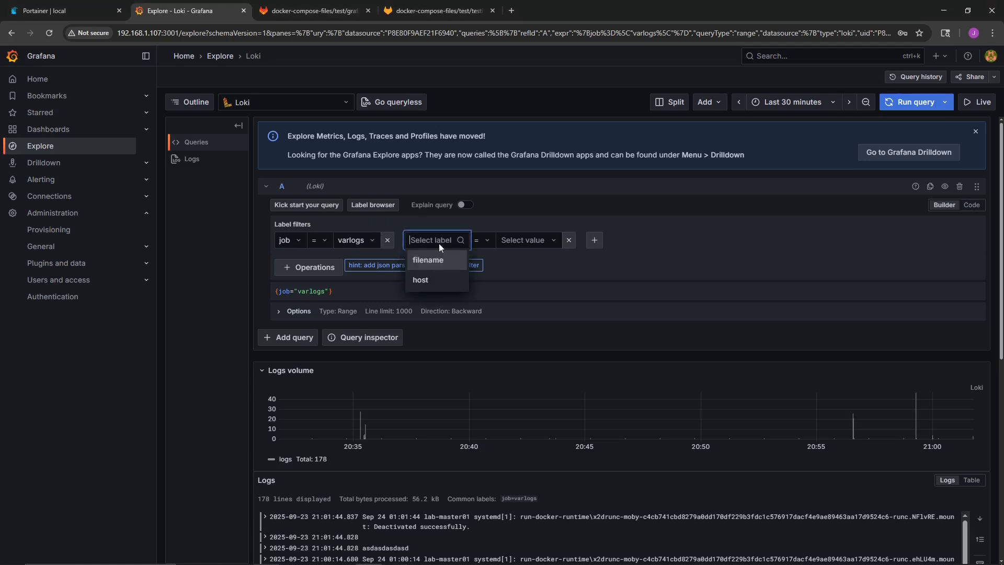
{"action": "left_click", "coordinate": [231, 302]}
{"action": "mouse_move", "coordinate": [272, 6]}
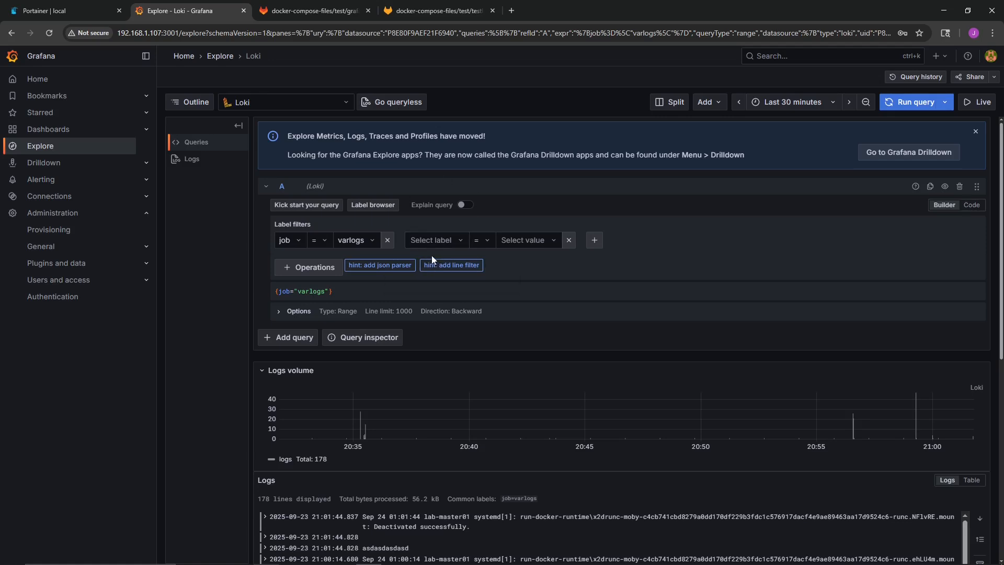
{"action": "left_click", "coordinate": [440, 239]}
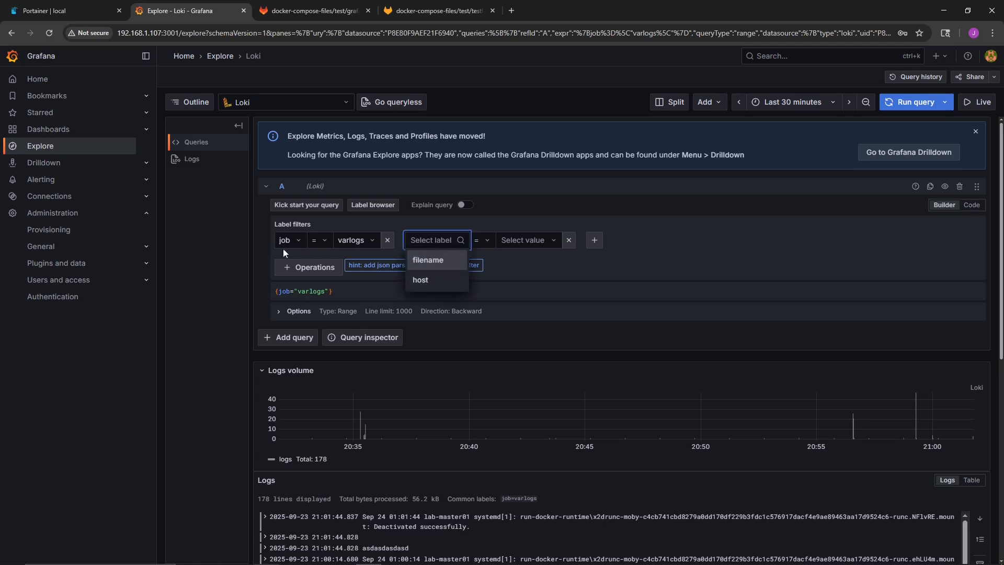
{"action": "left_click", "coordinate": [424, 278]}
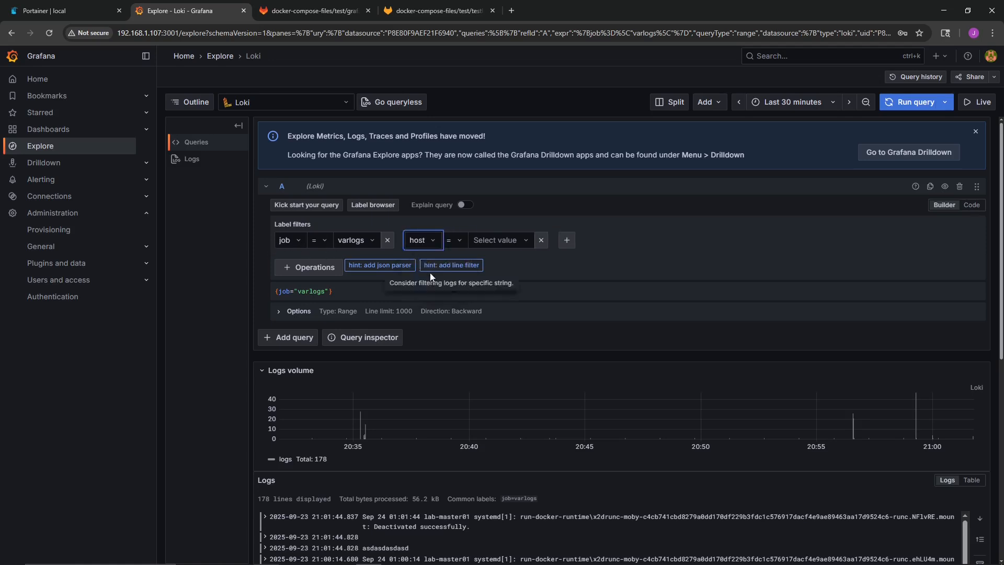
{"action": "left_click", "coordinate": [494, 239]}
{"action": "left_click", "coordinate": [492, 261]}
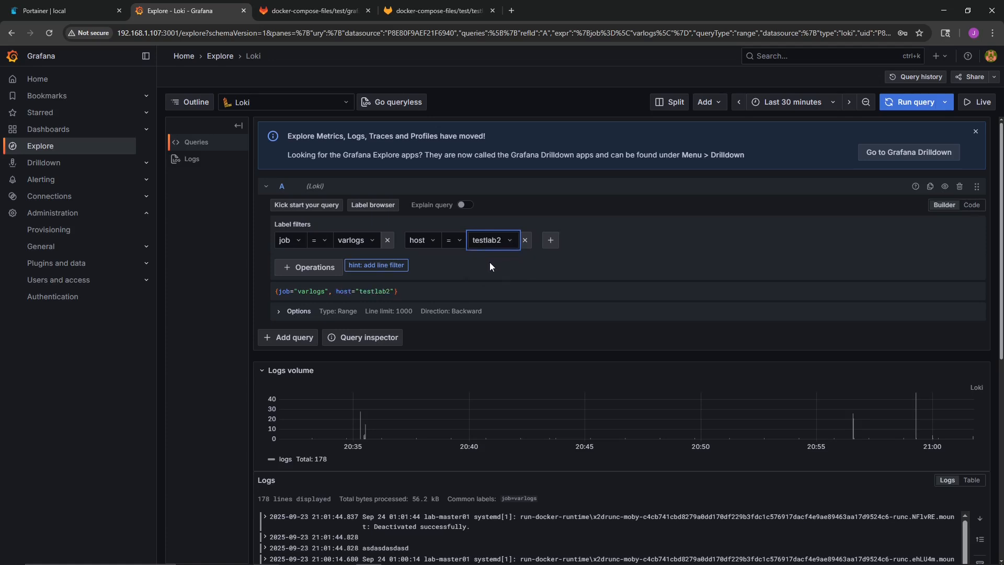
- Add the label filter filename = /var/log/testlab/fake.log and run the query
{"action": "left_click", "coordinate": [550, 245]}
{"action": "left_click", "coordinate": [584, 240]}
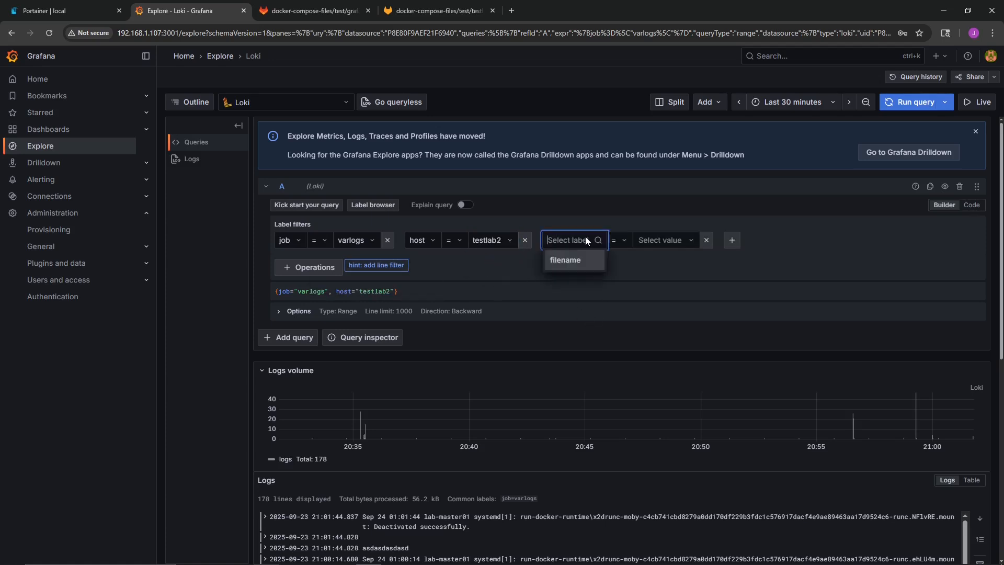
{"action": "left_click", "coordinate": [567, 264]}
{"action": "left_click", "coordinate": [644, 241]}
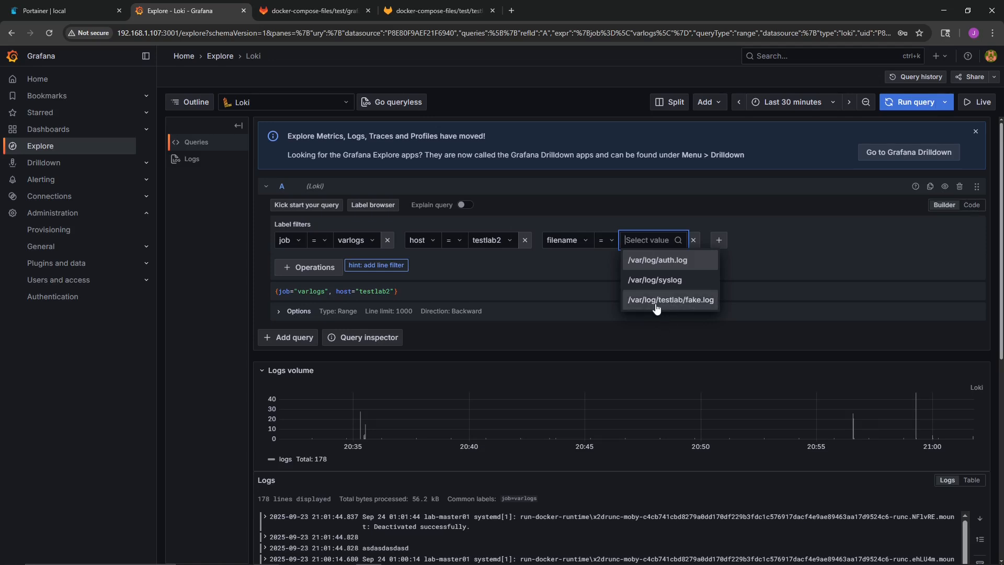
{"action": "left_click", "coordinate": [701, 301]}
{"action": "left_click", "coordinate": [914, 102]}
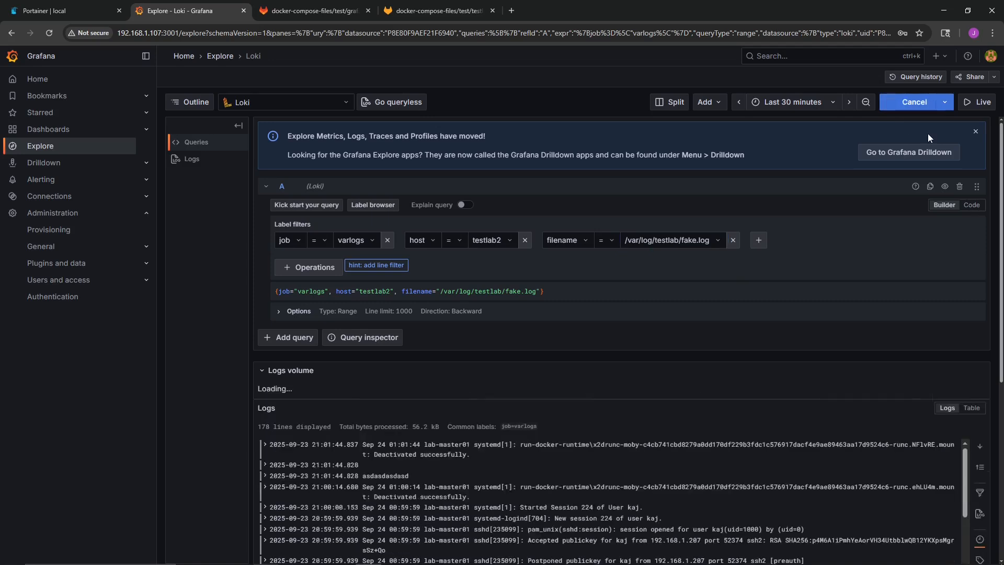
- Expand the "asdasdasdasd" log line and examine its fields
{"action": "left_click", "coordinate": [388, 529]}
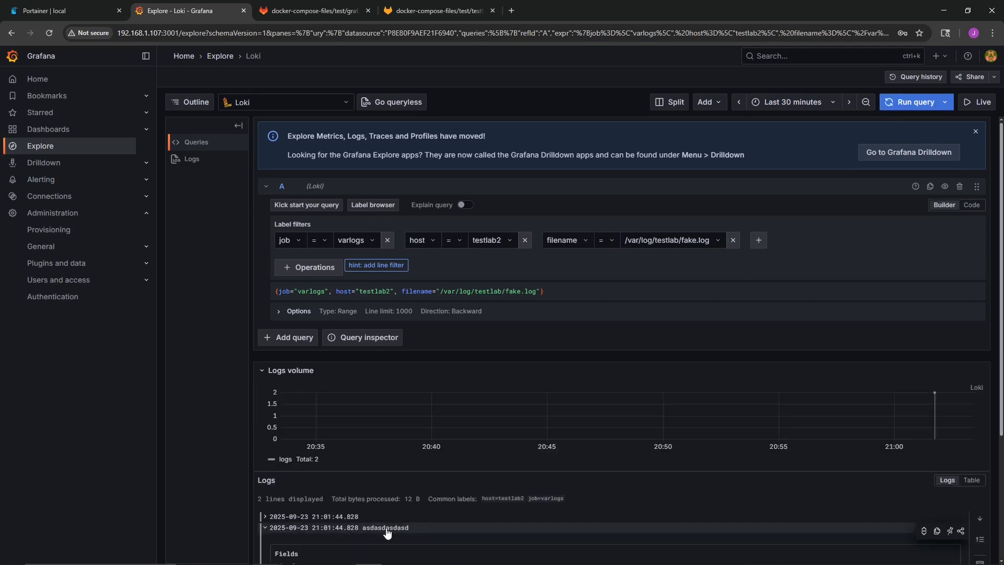
{"action": "scroll", "coordinate": [387, 528], "scroll_direction": "down", "scroll_amount": 3}
{"action": "left_click_drag", "start_coordinate": [413, 371], "coordinate": [362, 373]}
- Switch to VS Code and examine the host label and the __path__ log pattern in the testlab promtail-config.yaml
{"action": "key", "text": "alt+Tab"}
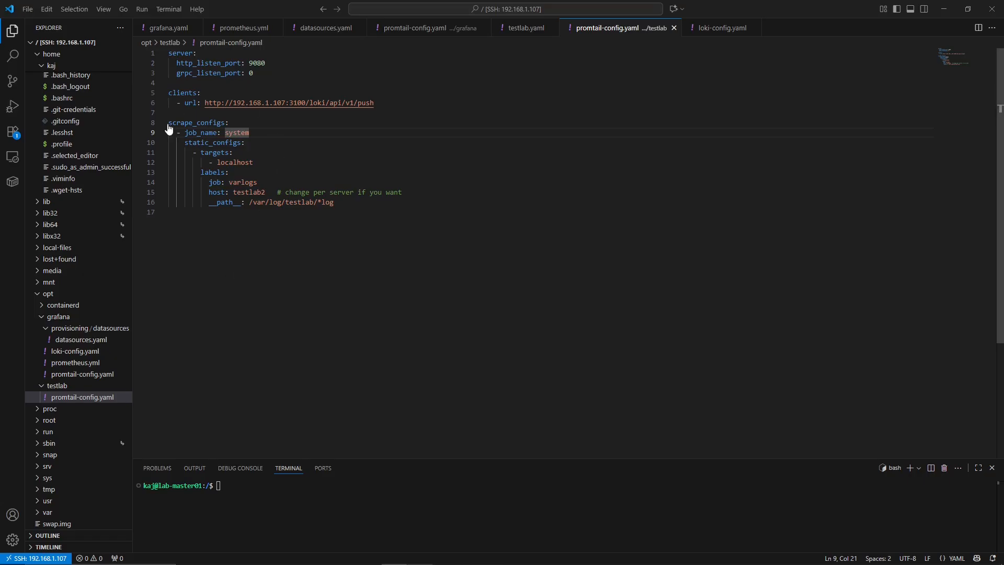
{"action": "left_click", "coordinate": [233, 192]}
{"action": "left_click_drag", "start_coordinate": [209, 191], "coordinate": [268, 192]}
{"action": "left_click", "coordinate": [261, 239]}
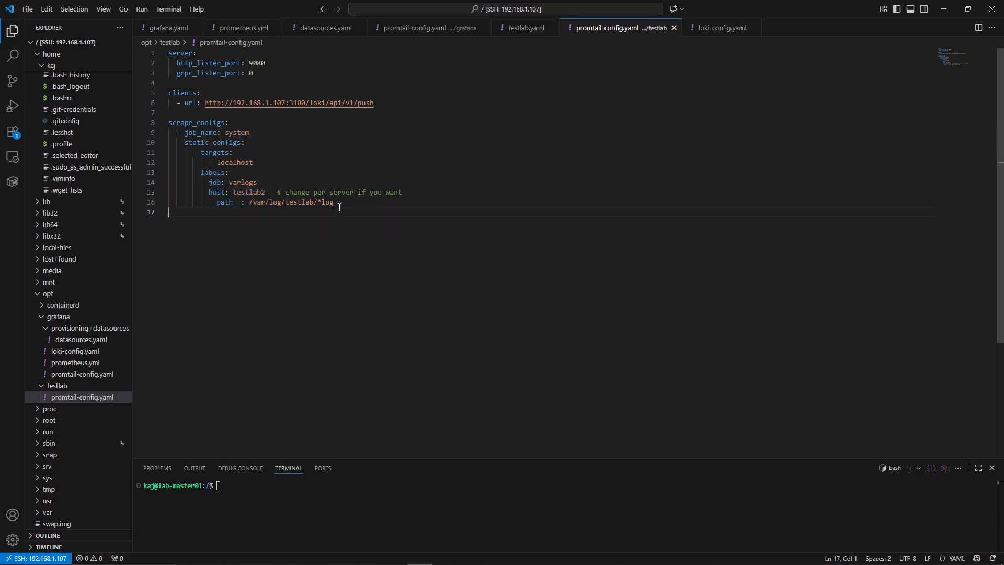
{"action": "left_click_drag", "start_coordinate": [339, 204], "coordinate": [318, 203]}
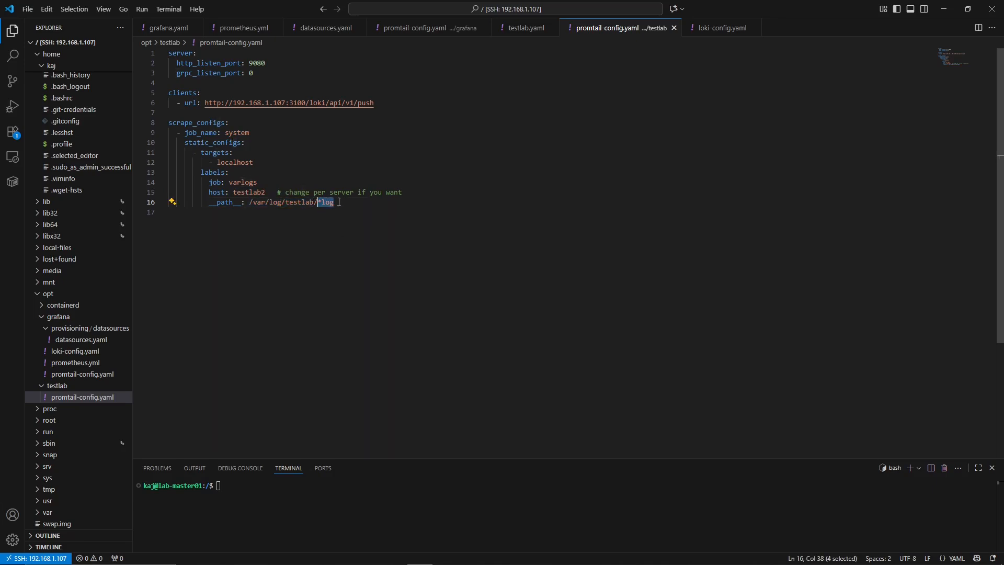